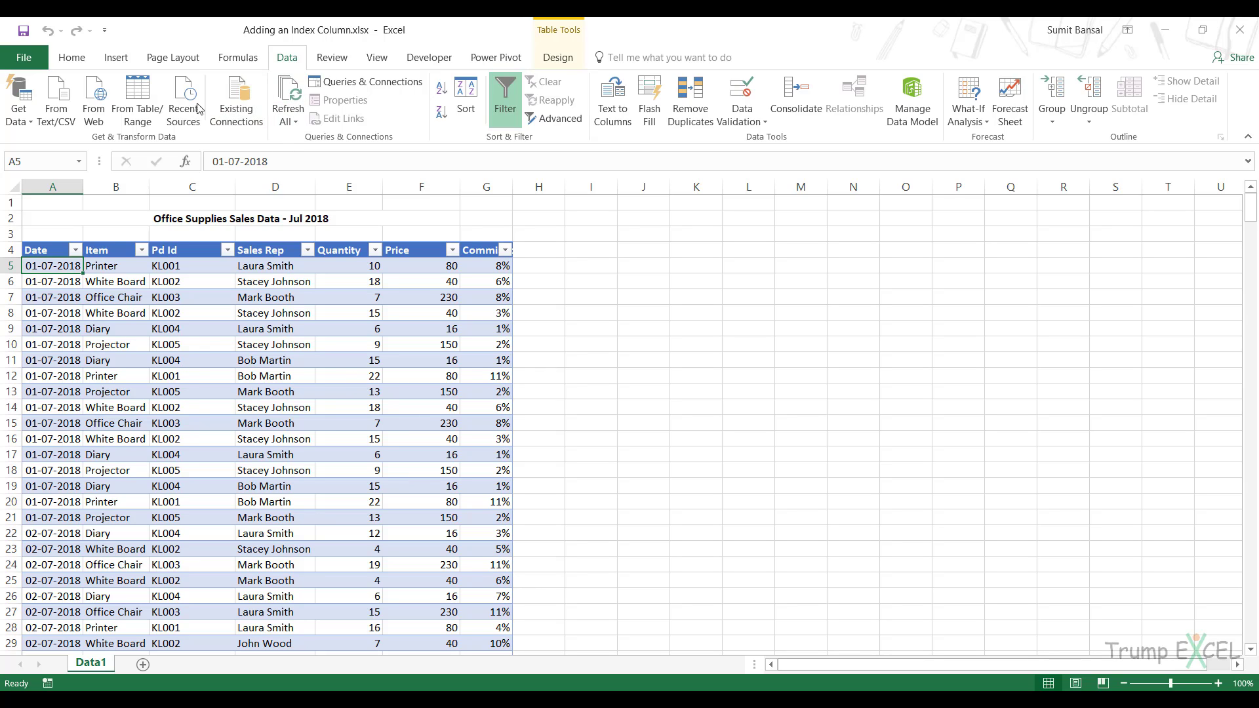
Load the sales table into the Query Editor and start adding a column from examples based on all columns
{"action": "left_click", "coordinate": [144, 105]}
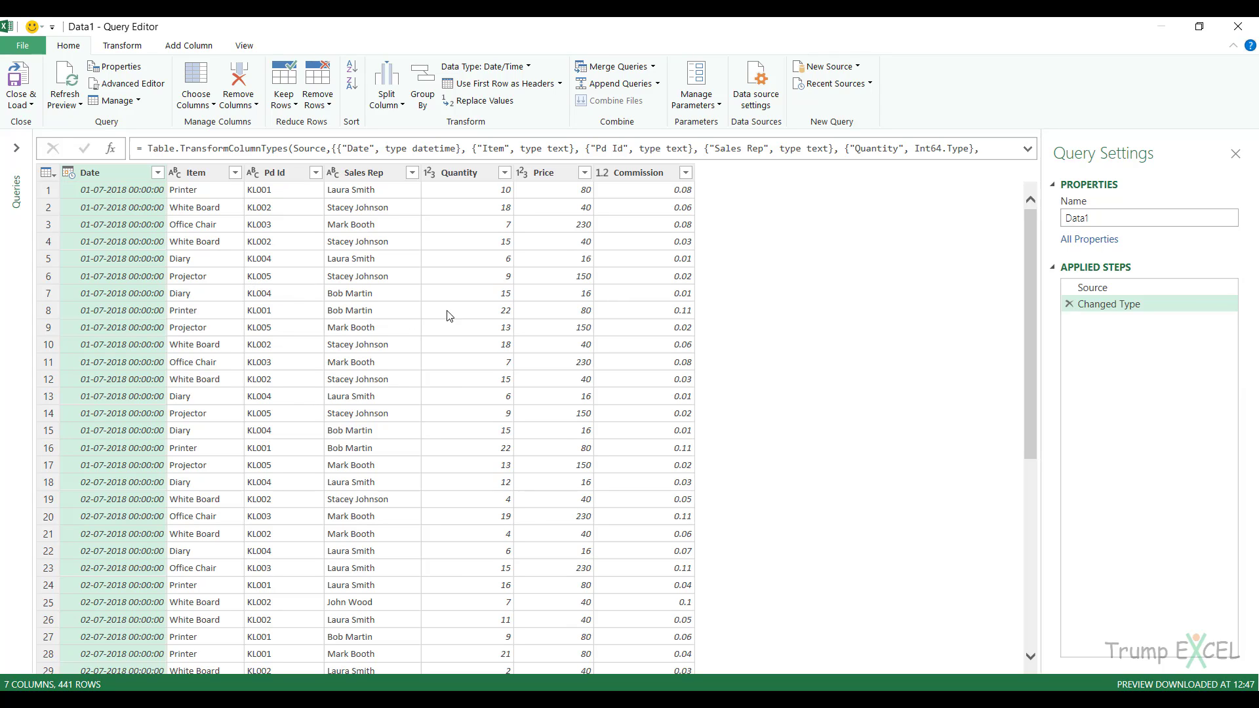
{"action": "left_click", "coordinate": [185, 47]}
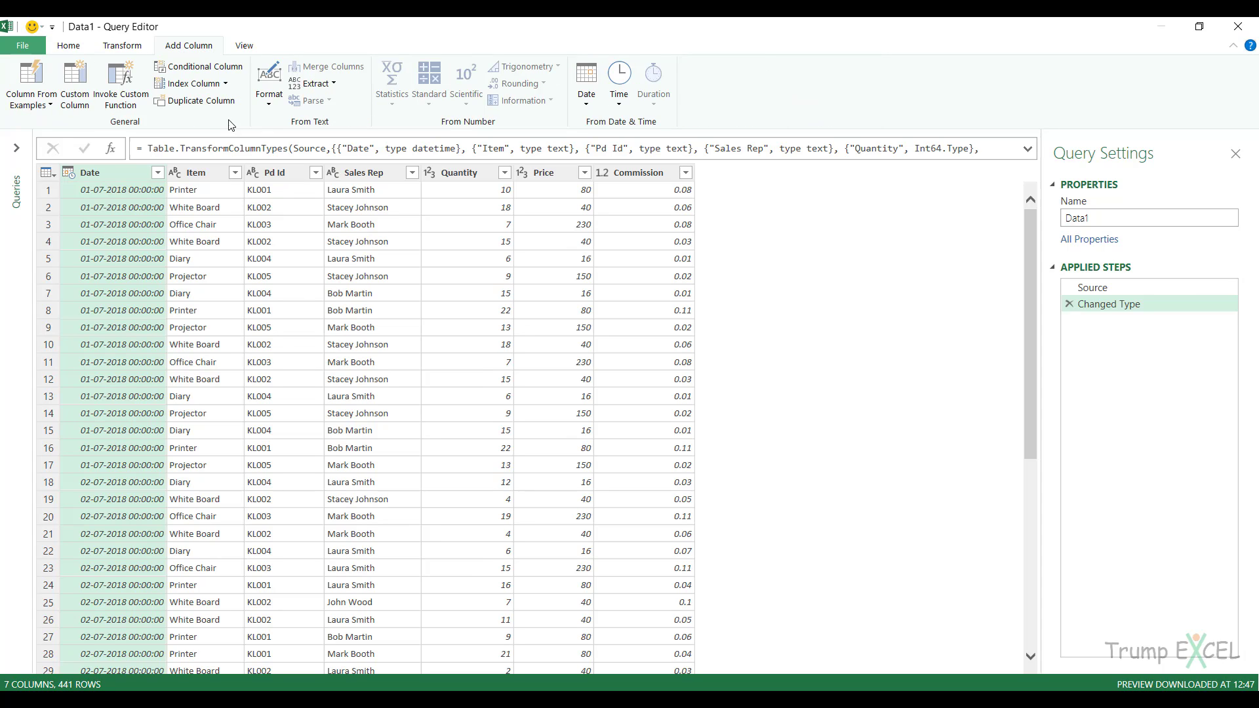
{"action": "left_click", "coordinate": [51, 107]}
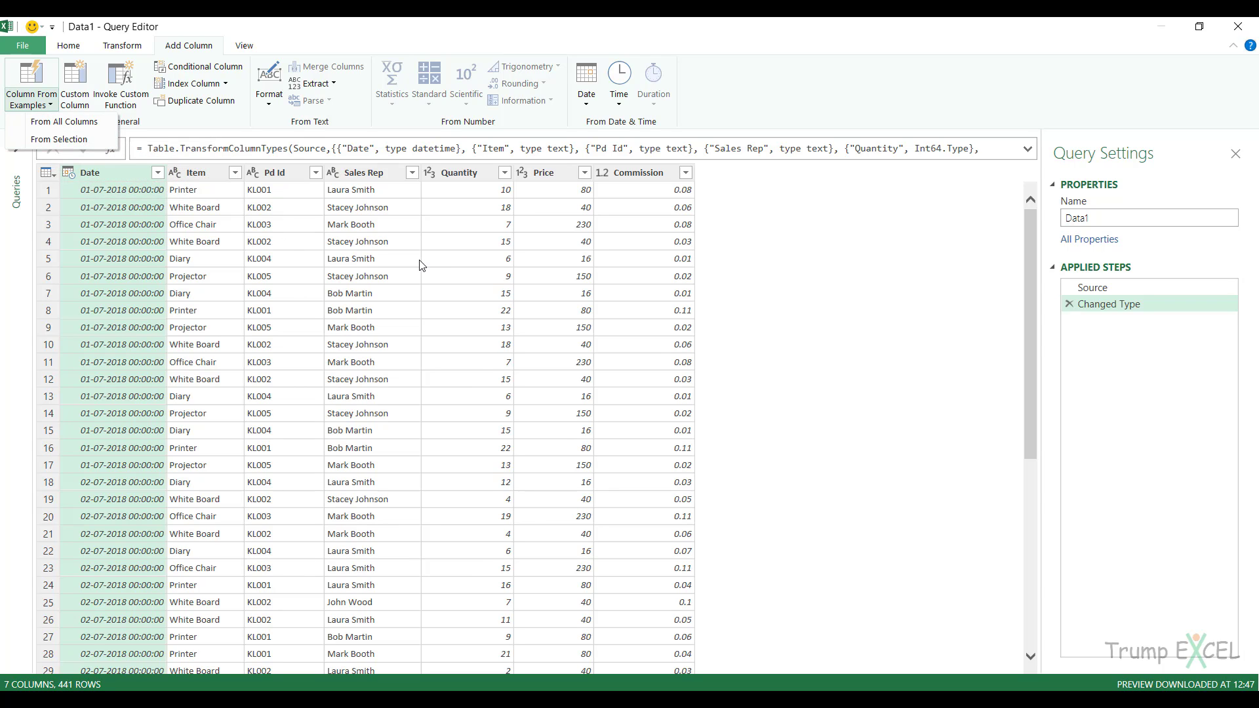
{"action": "left_click", "coordinate": [542, 277]}
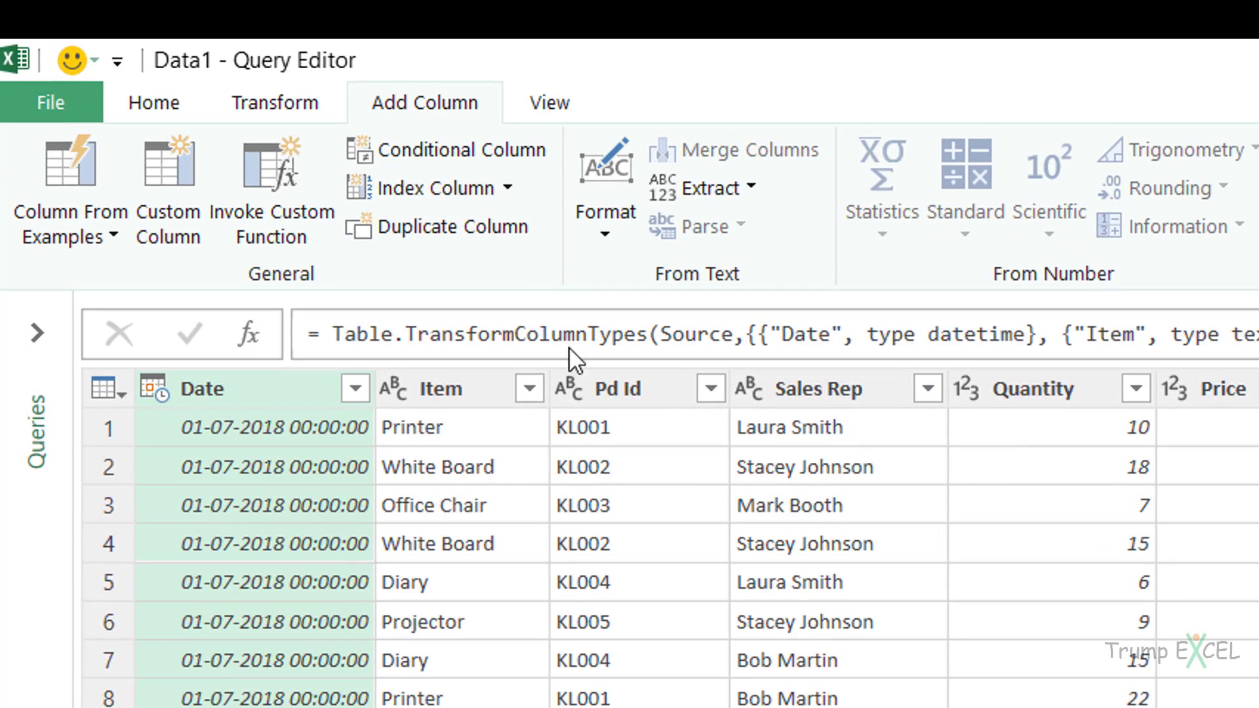
{"action": "left_click", "coordinate": [103, 237]}
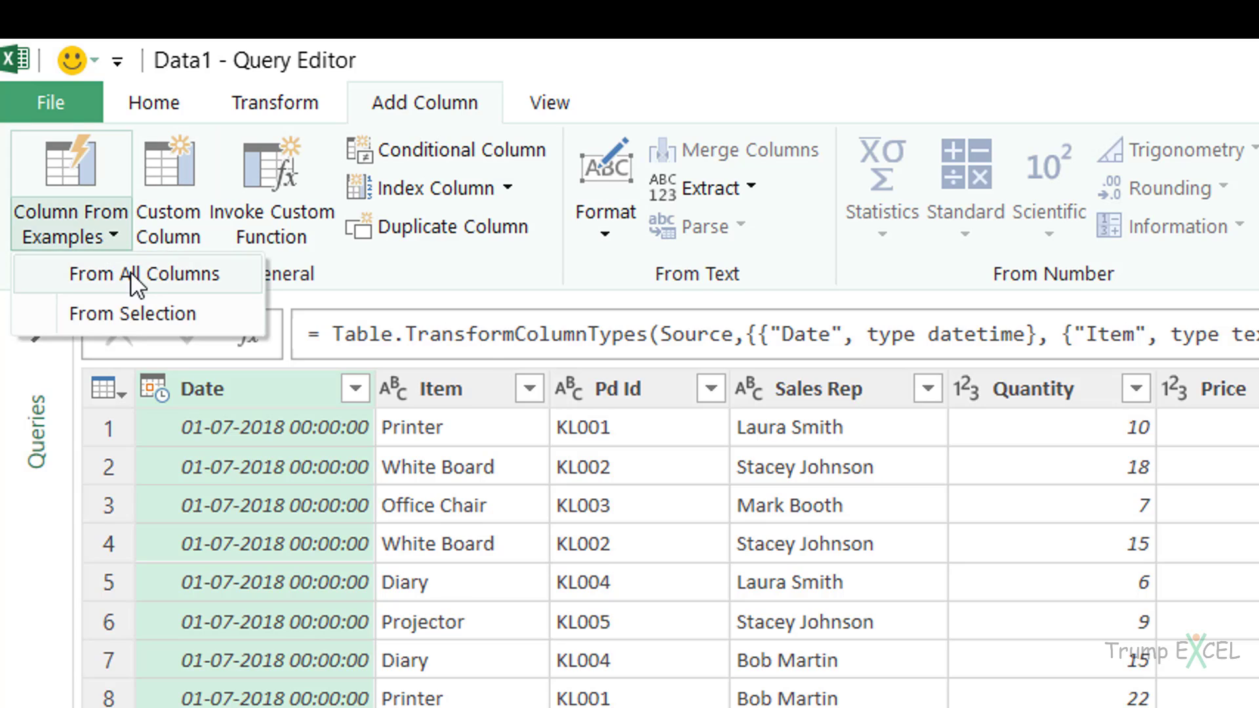
{"action": "left_click", "coordinate": [131, 275]}
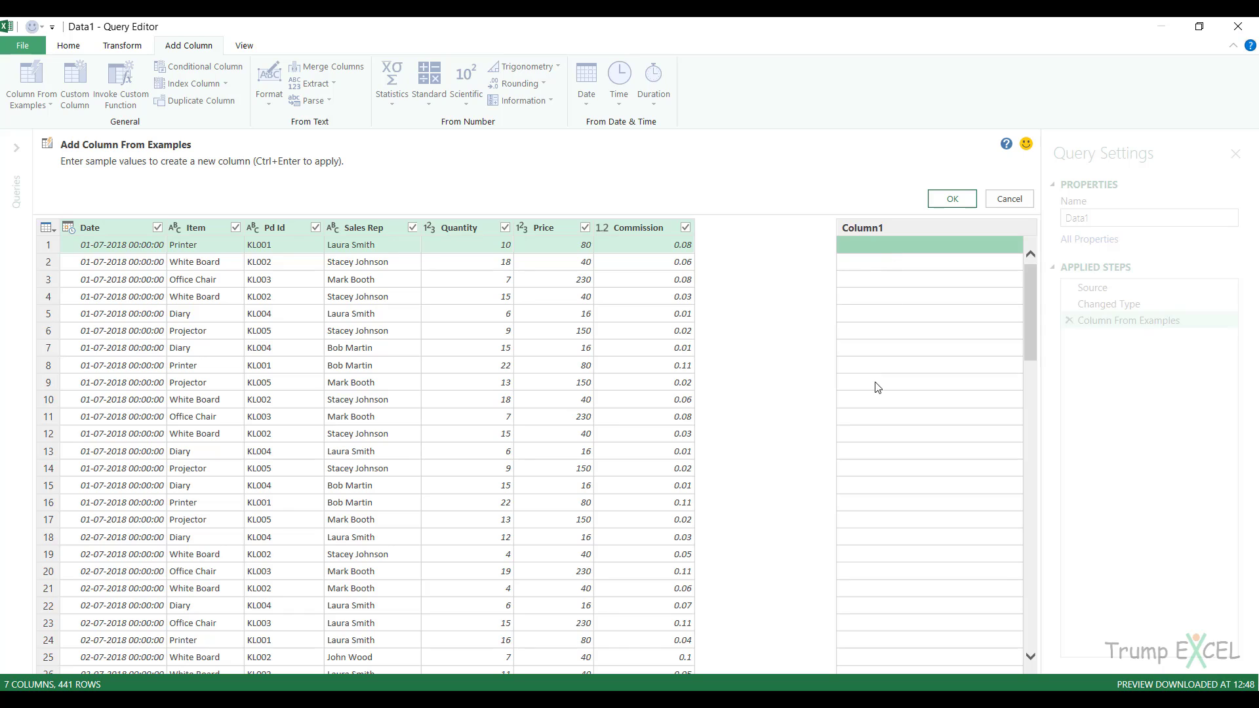
Enter the sales rep's first name as the row 1 example to extract the first names
{"action": "left_click", "coordinate": [899, 247]}
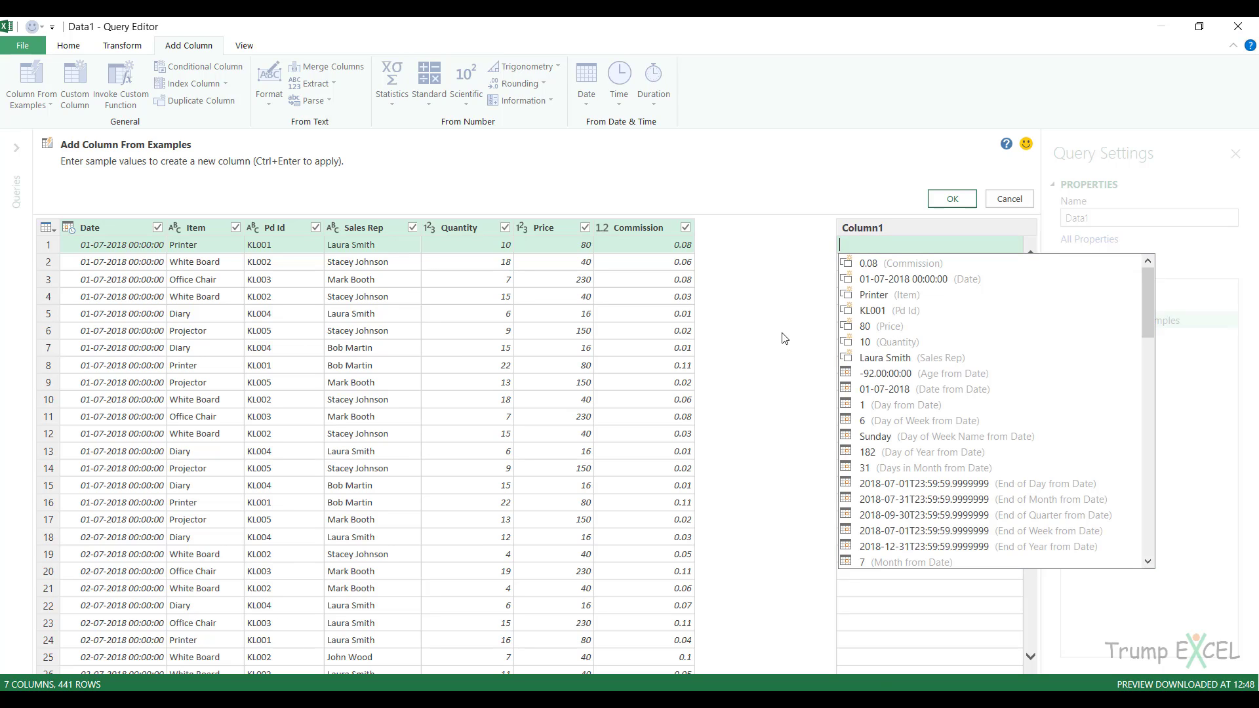
{"action": "type", "text": "Laura"}
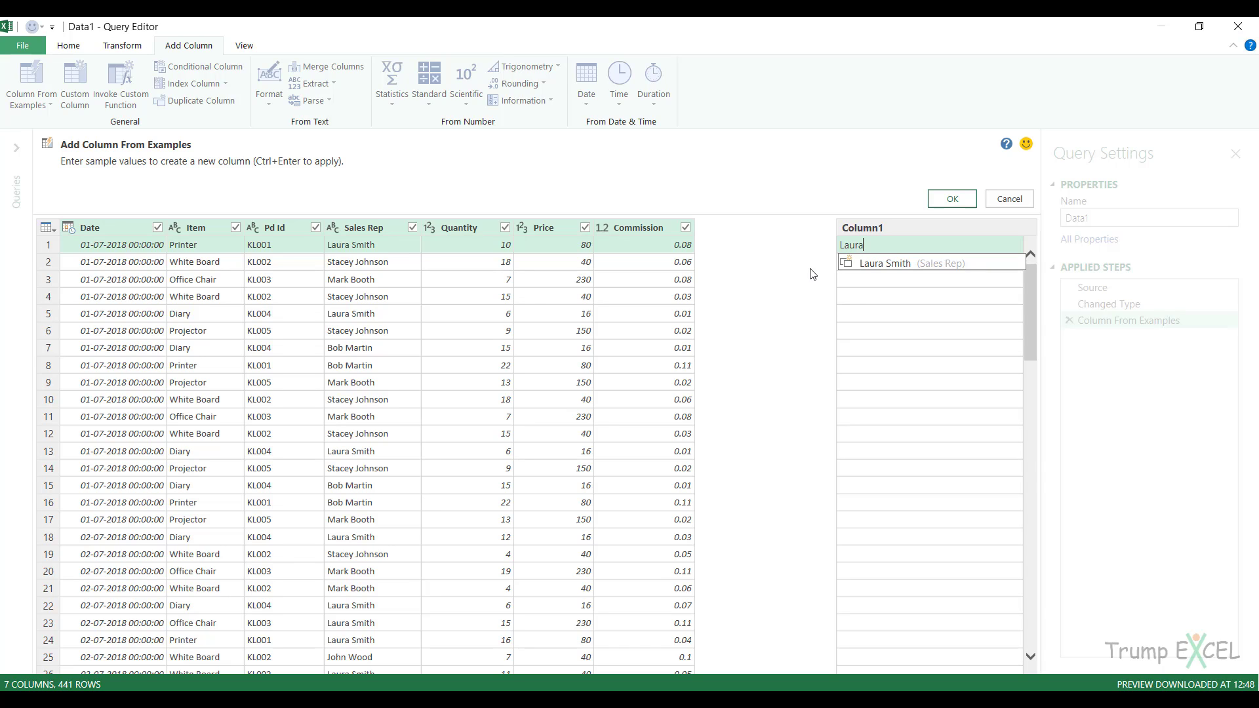
{"action": "key", "text": "Return"}
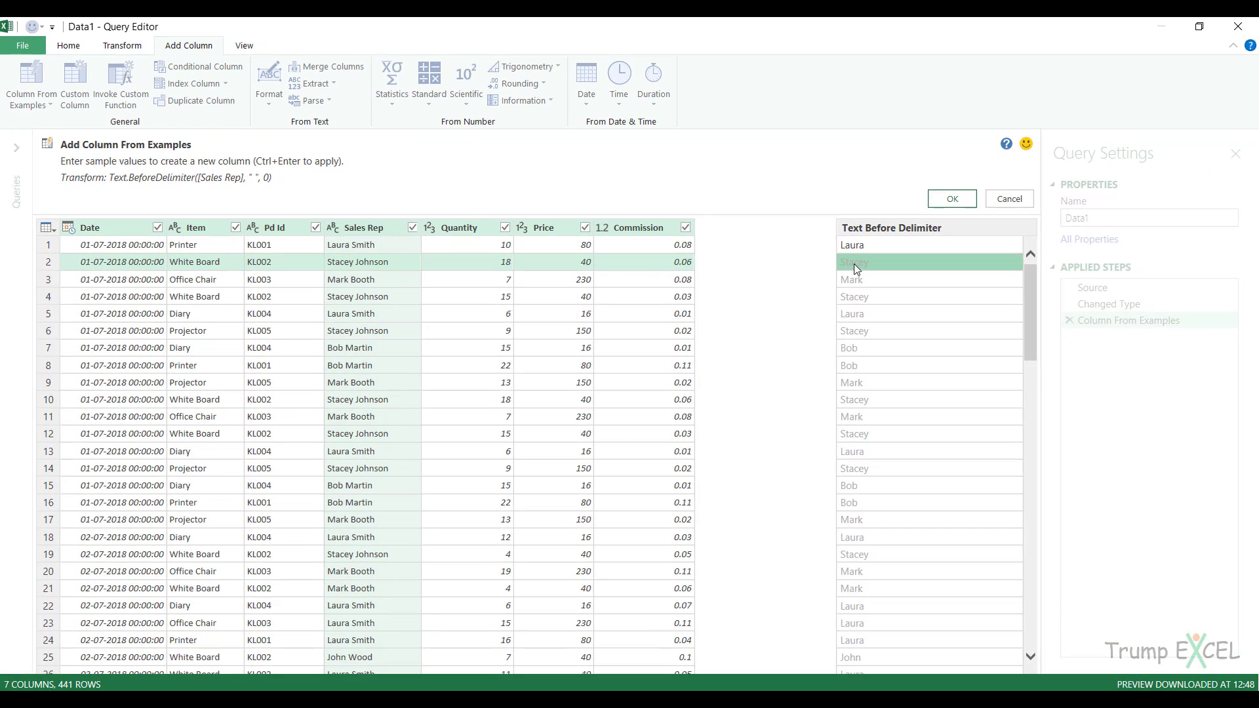
Replace the row 1 example with the sales rep's last name and review the suggested values down the column
{"action": "left_click", "coordinate": [871, 248]}
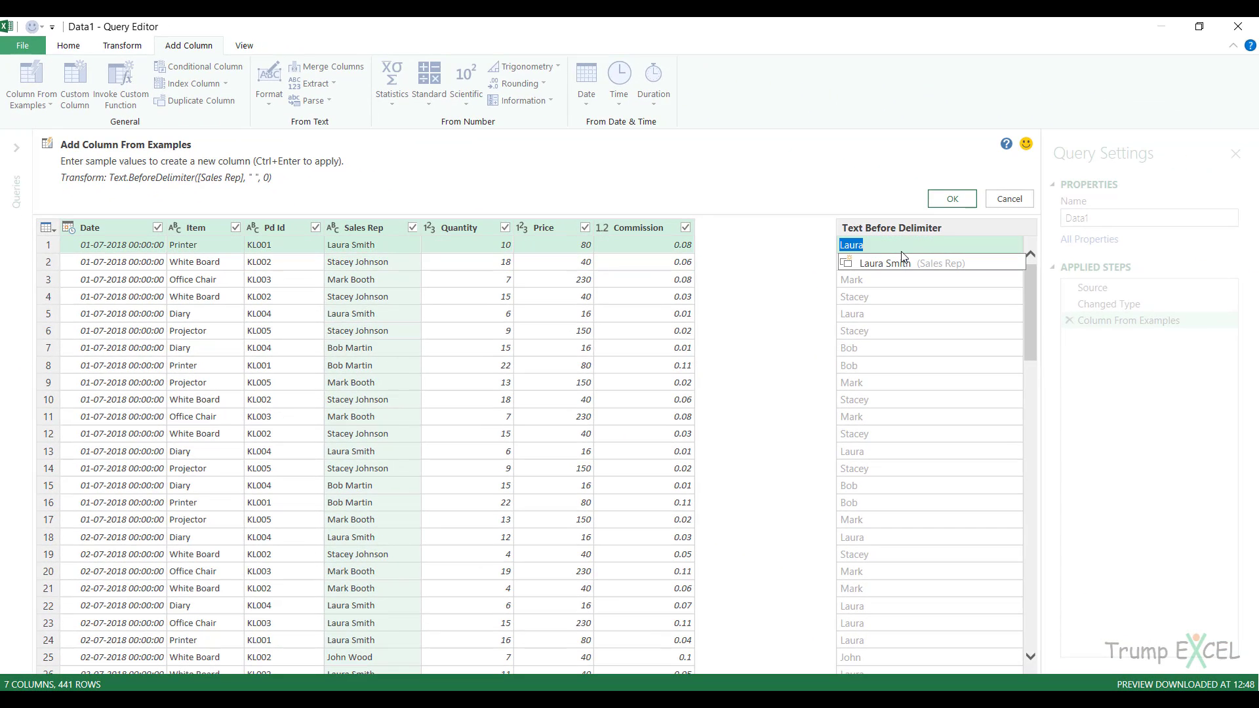
{"action": "type", "text": "Smith"}
{"action": "key", "text": "Return"}
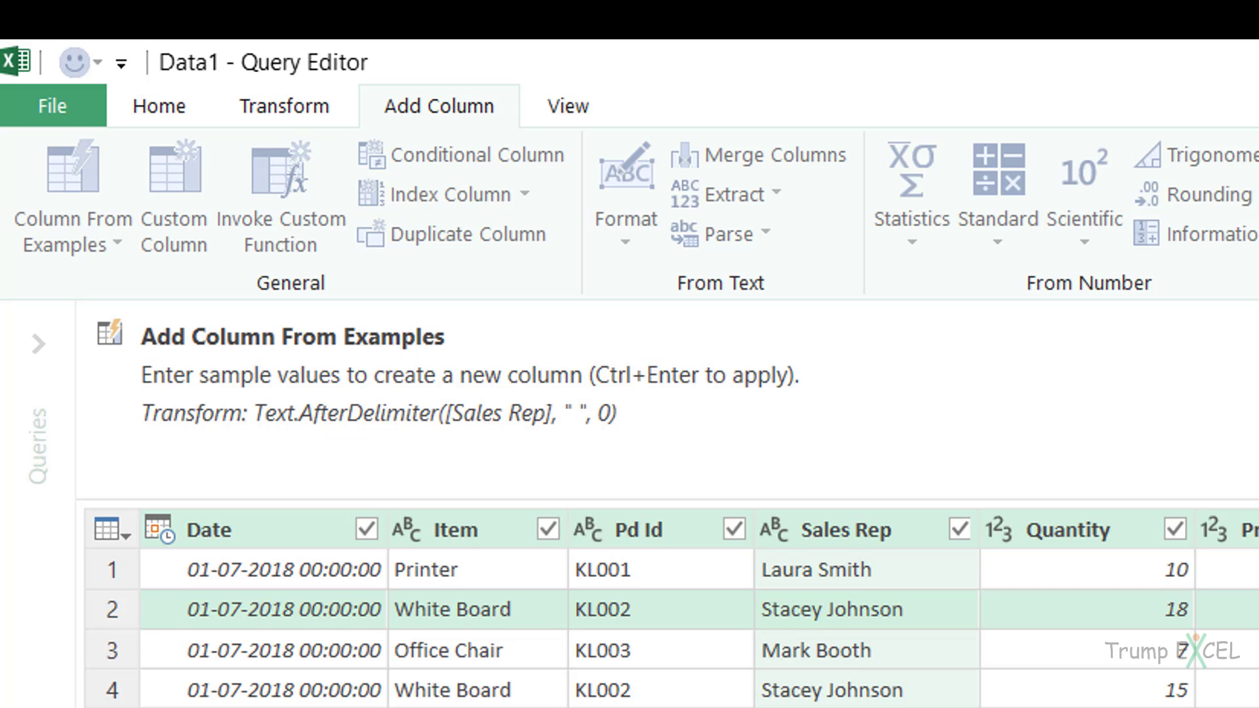
{"action": "scroll", "coordinate": [673, 629], "scroll_direction": "down", "scroll_amount": 8}
{"action": "scroll", "coordinate": [673, 629], "scroll_direction": "up", "scroll_amount": 8}
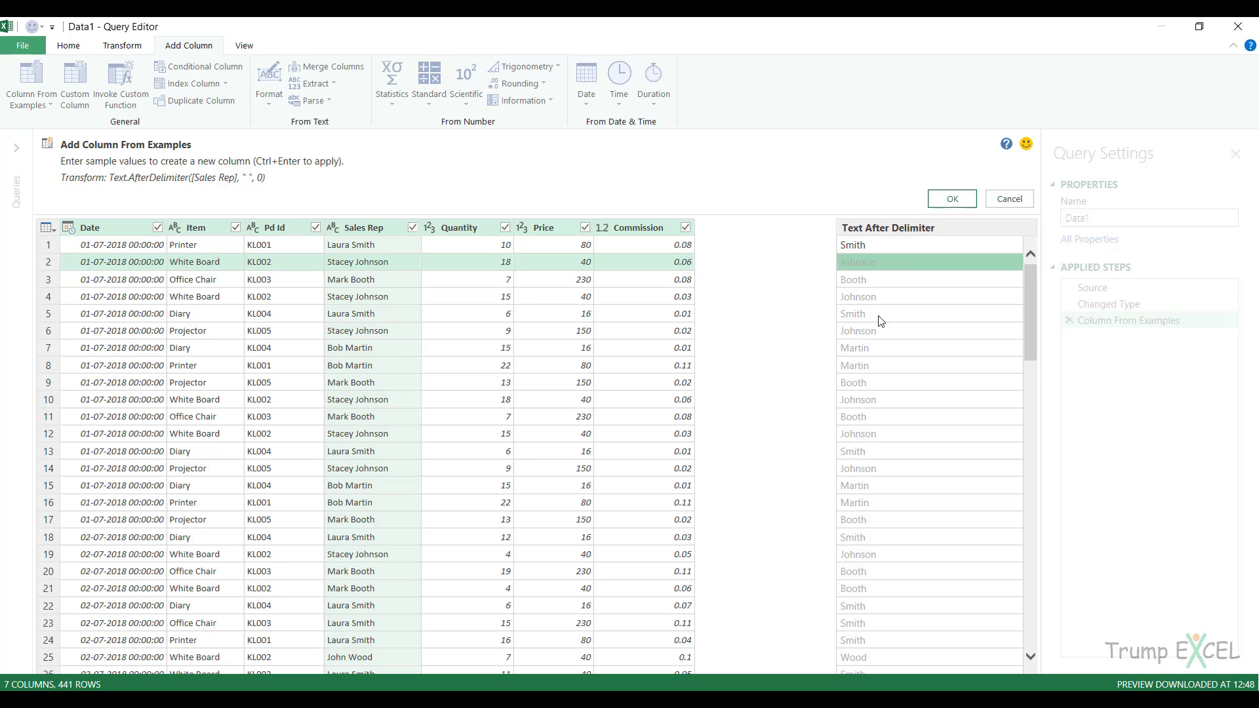
Change the row 1 example to the sales rep's last name in capital letters
{"action": "left_click", "coordinate": [878, 244]}
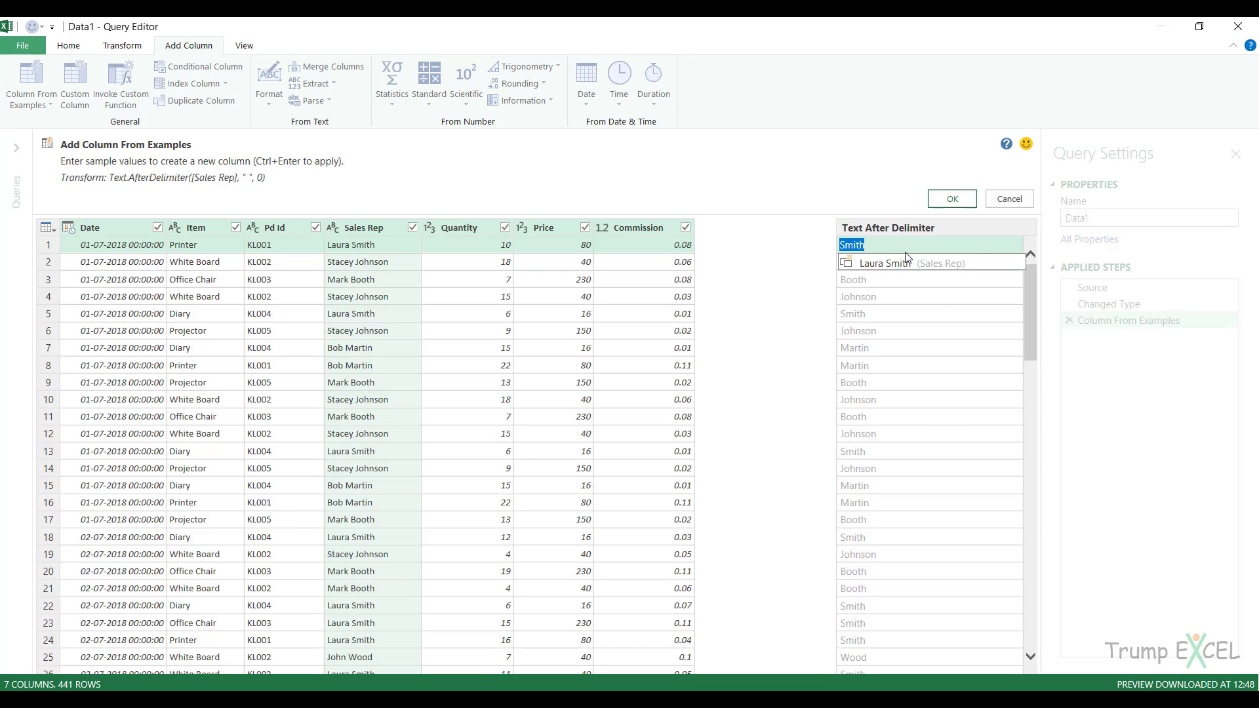
{"action": "type", "text": "SMITH"}
{"action": "key", "text": "Return"}
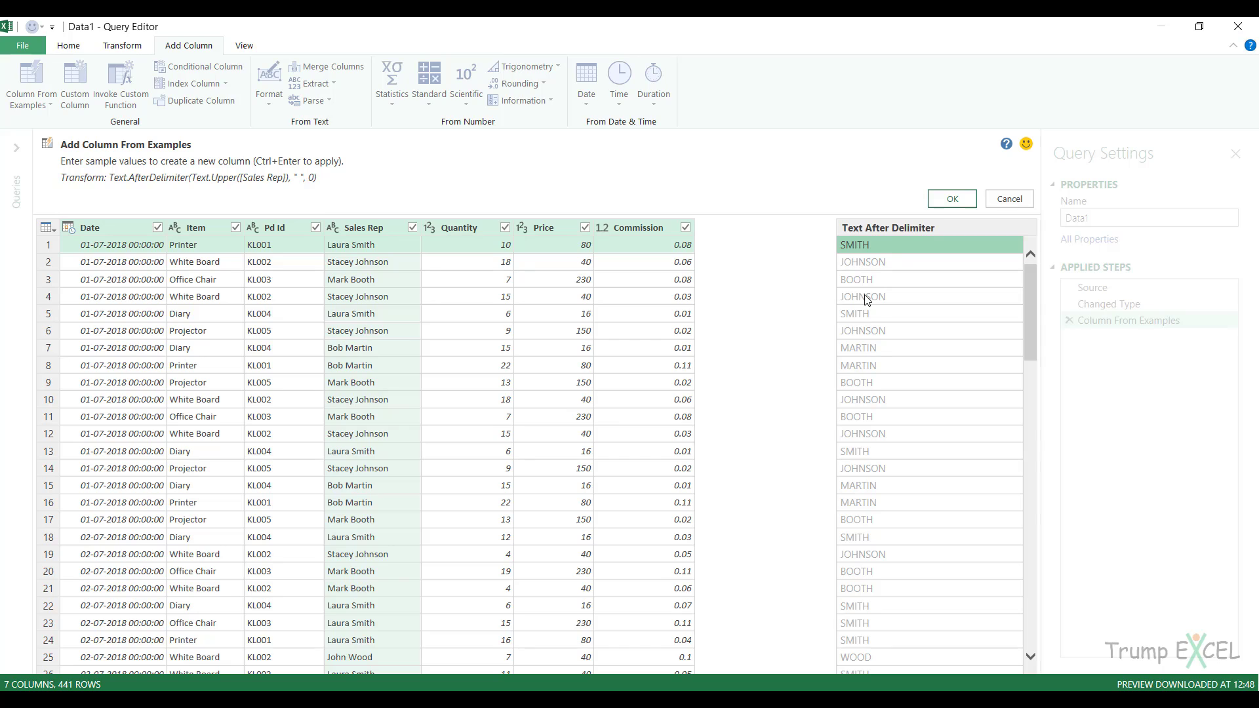
Clear the row 1 example and enter July to extract the month name from the Date column
{"action": "key", "text": "Delete"}
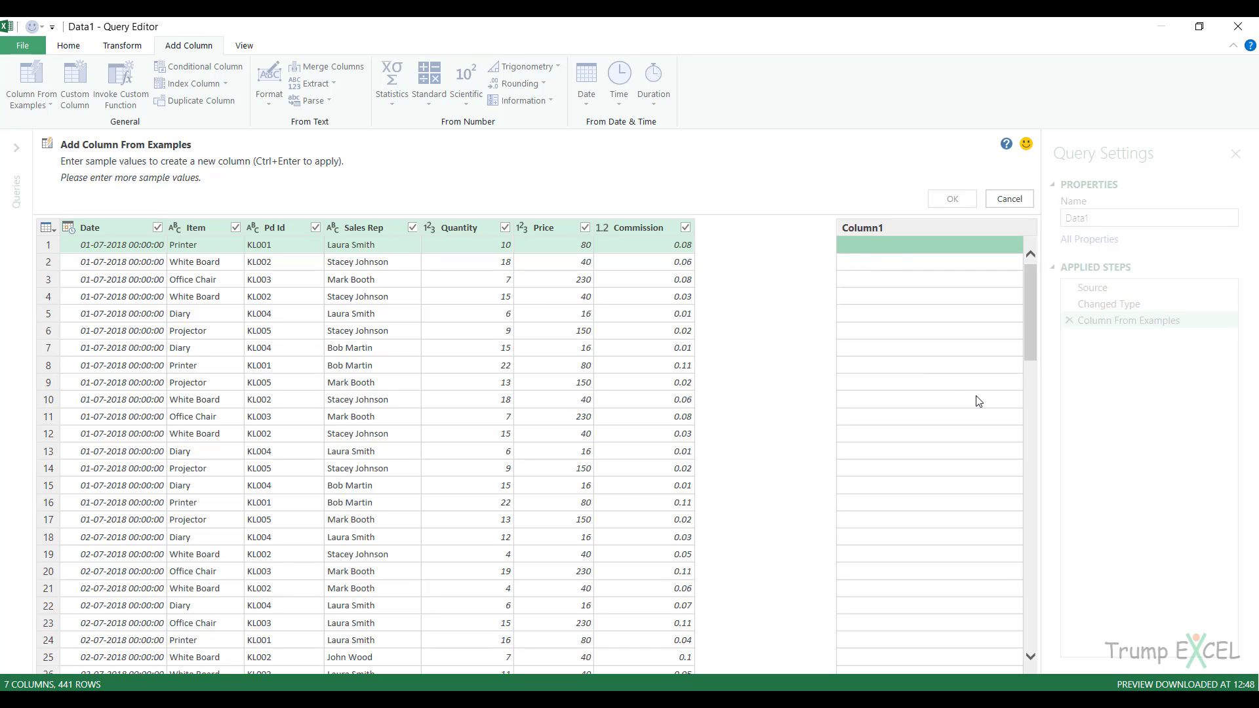
{"action": "type", "text": "July"}
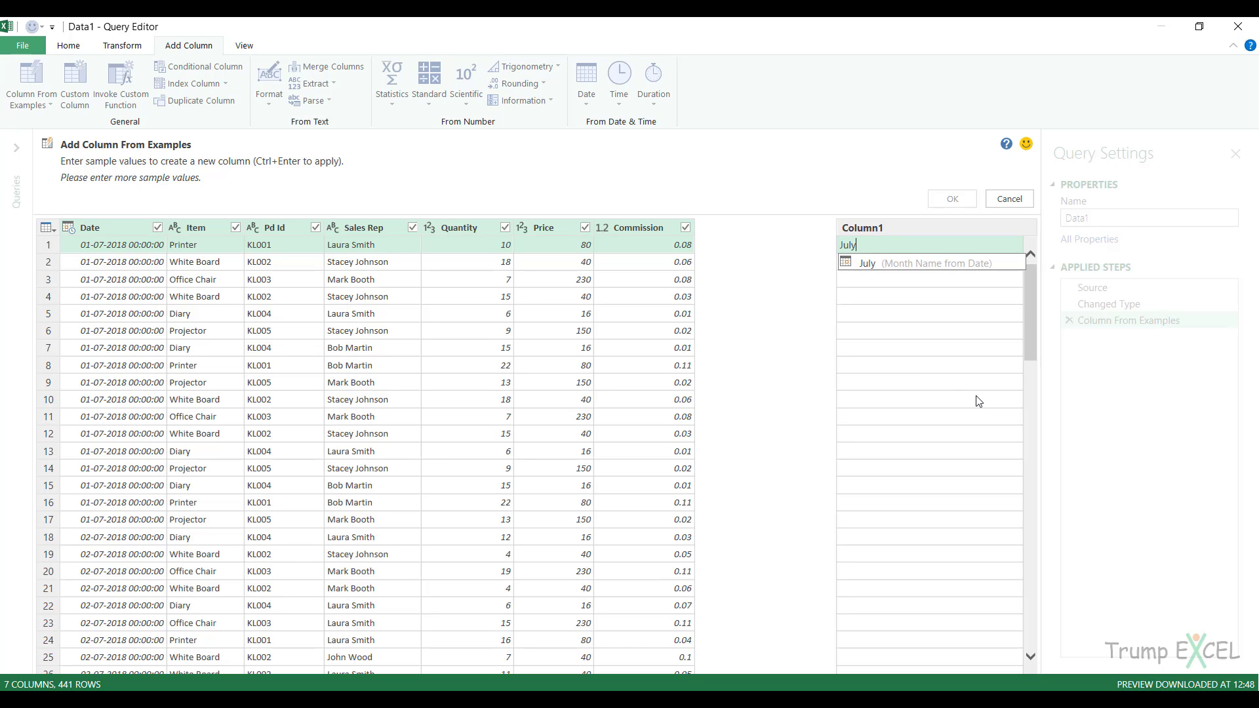
{"action": "key", "text": "Return"}
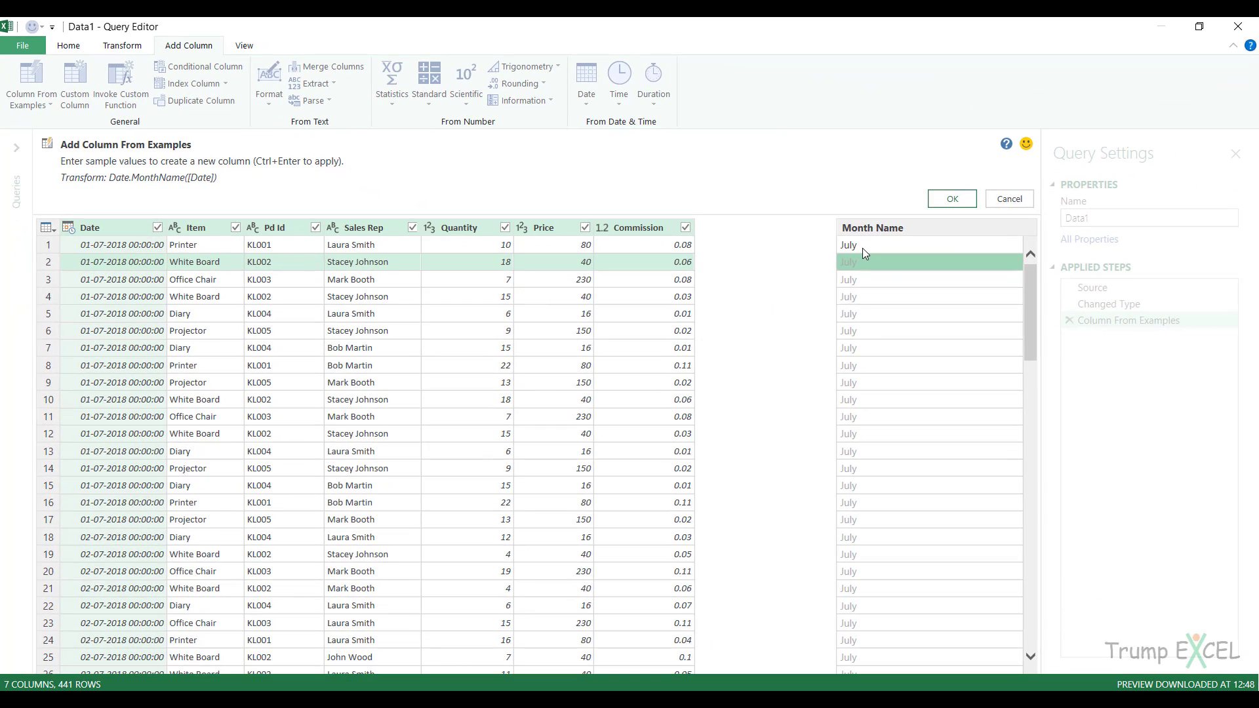
Replace the row 1 example with 800, the product of that row's Quantity and Price
{"action": "left_click", "coordinate": [863, 247]}
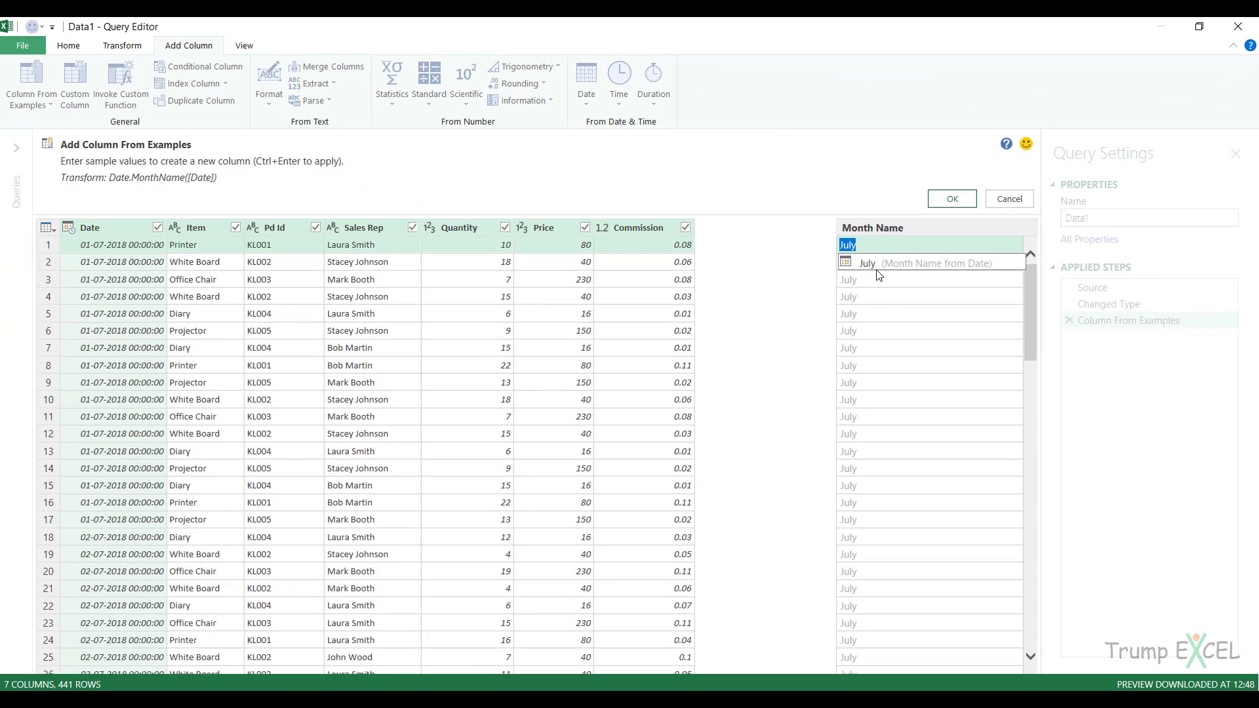
{"action": "key", "text": "BackSpace"}
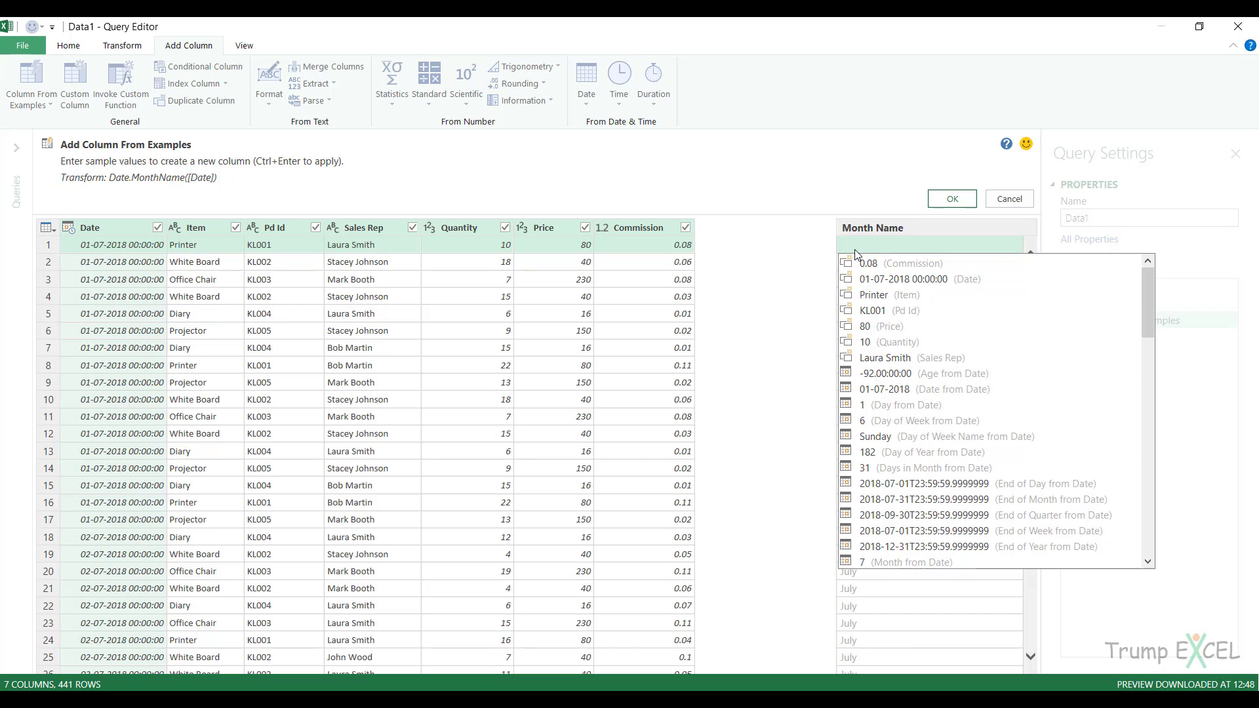
{"action": "type", "text": "800"}
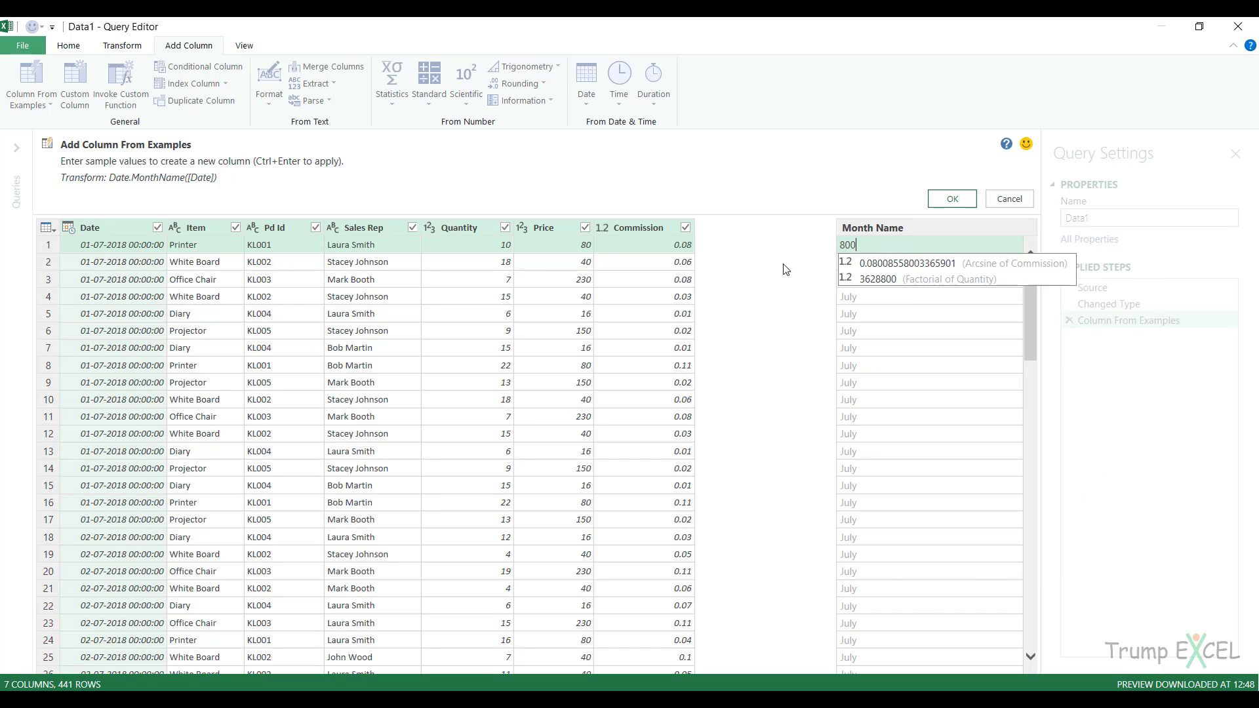
{"action": "key", "text": "Return"}
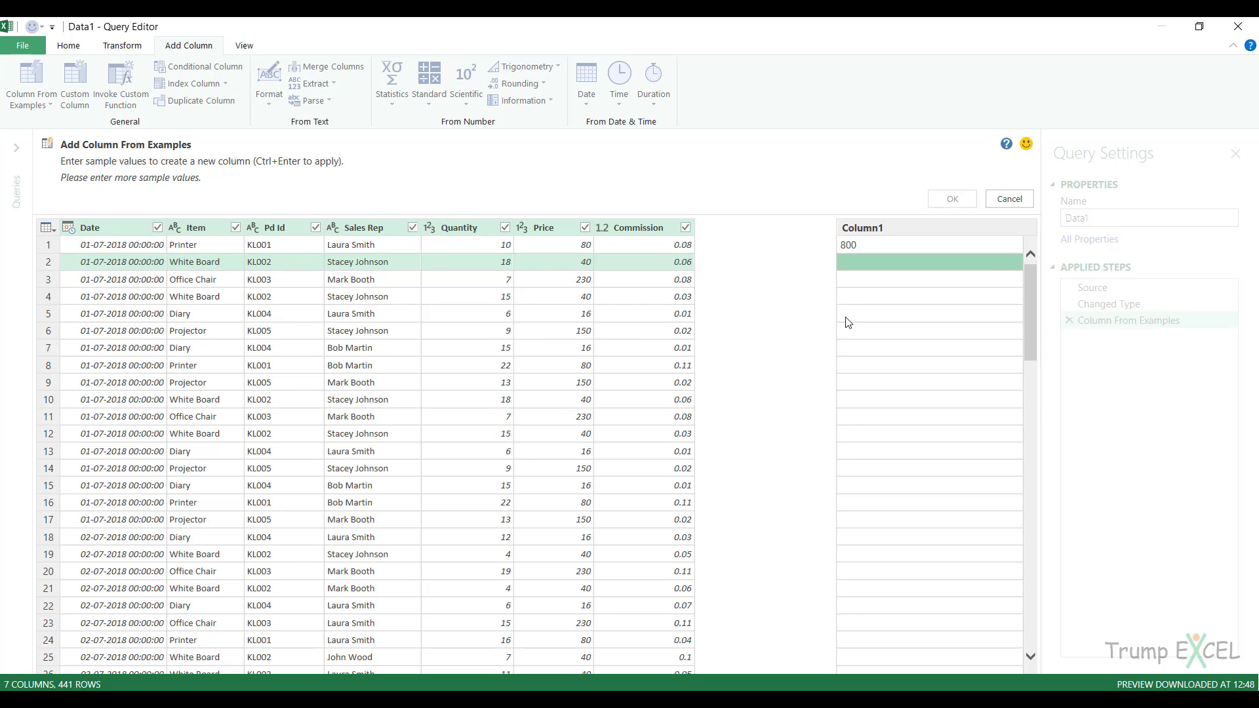
Enter 600 as a second example in row 12, the product of its Quantity and Price
{"action": "key", "text": "Down"}
{"action": "key", "text": "Down"}
{"action": "key", "text": "Down"}
{"action": "key", "text": "Down"}
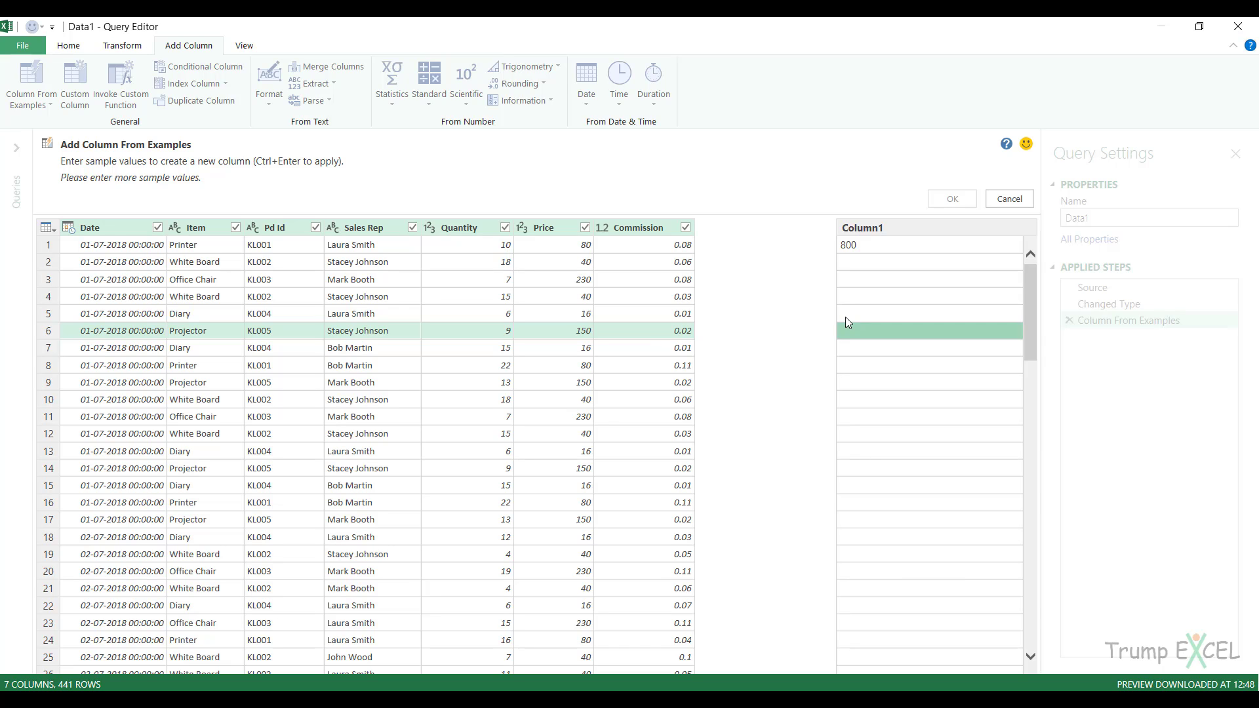
{"action": "key", "text": "Down"}
{"action": "key", "text": "Down"}
{"action": "key", "text": "Down"}
{"action": "key", "text": "Down"}
{"action": "key", "text": "Down"}
{"action": "key", "text": "Down"}
{"action": "key", "text": "Down"}
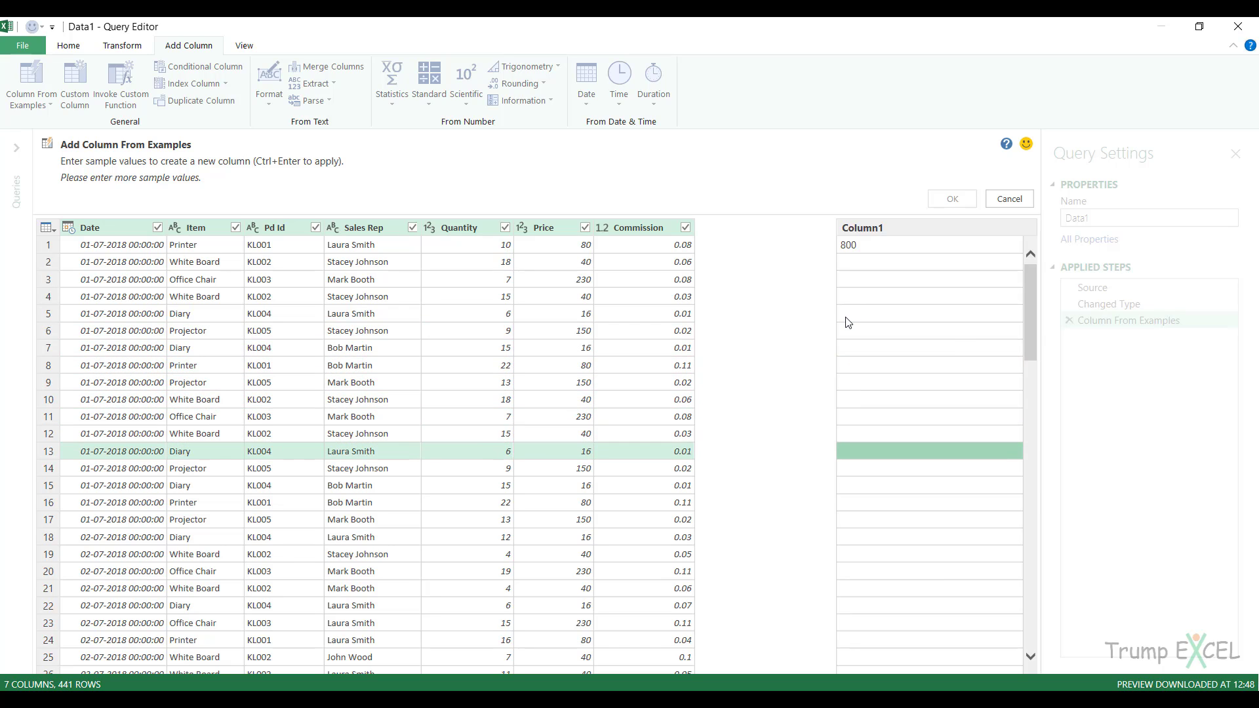
{"action": "key", "text": "Up"}
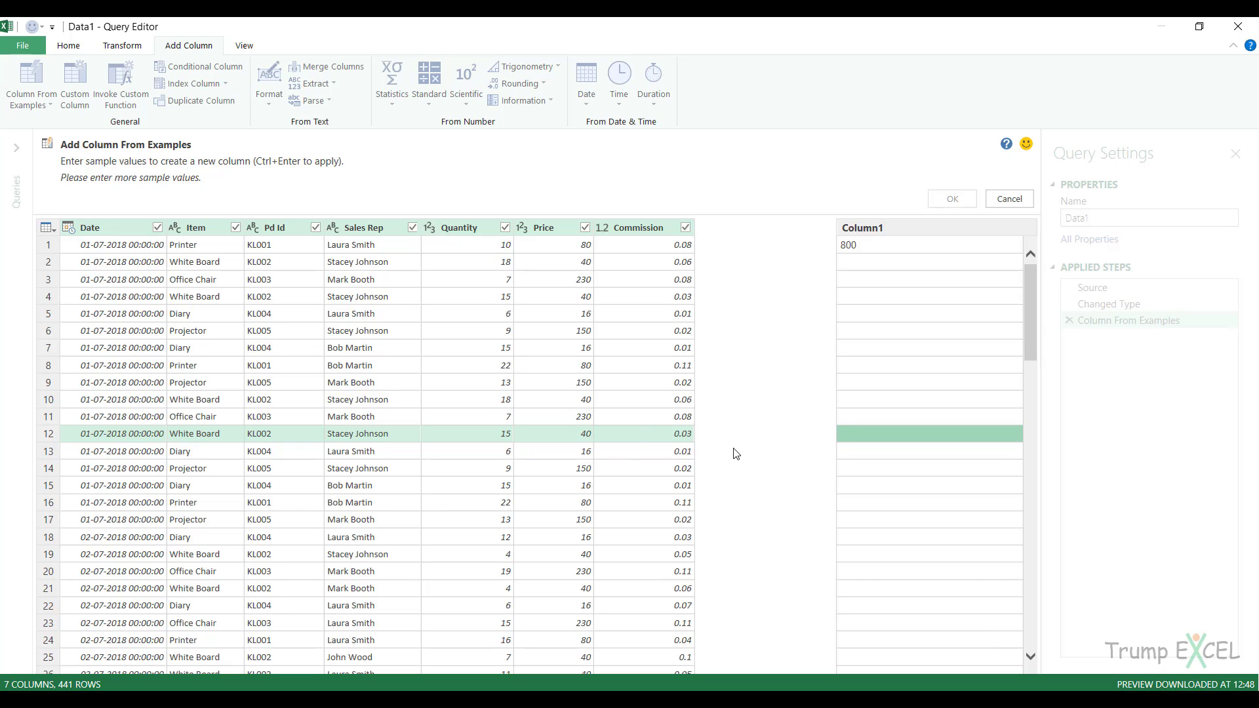
{"action": "type", "text": "600"}
{"action": "key", "text": "Return"}
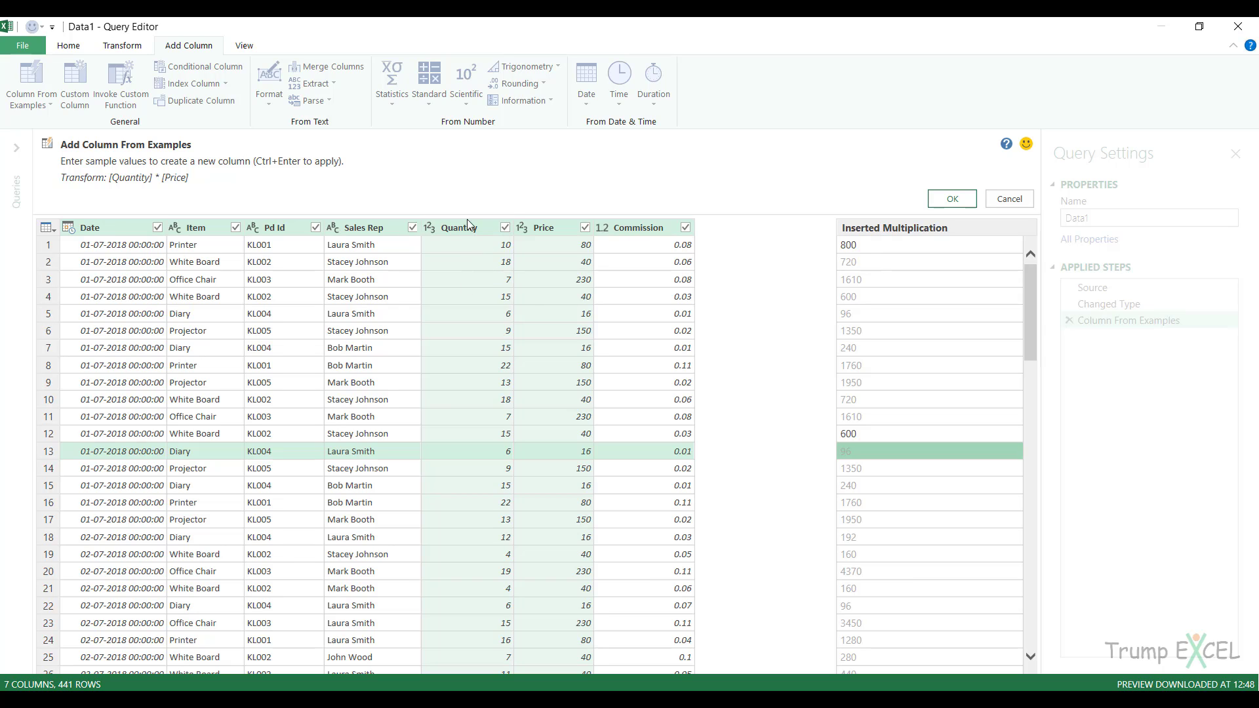
Replace the row 1 example with the sales rep's first name followed by "sold 10 Printer"
{"action": "left_click", "coordinate": [854, 248]}
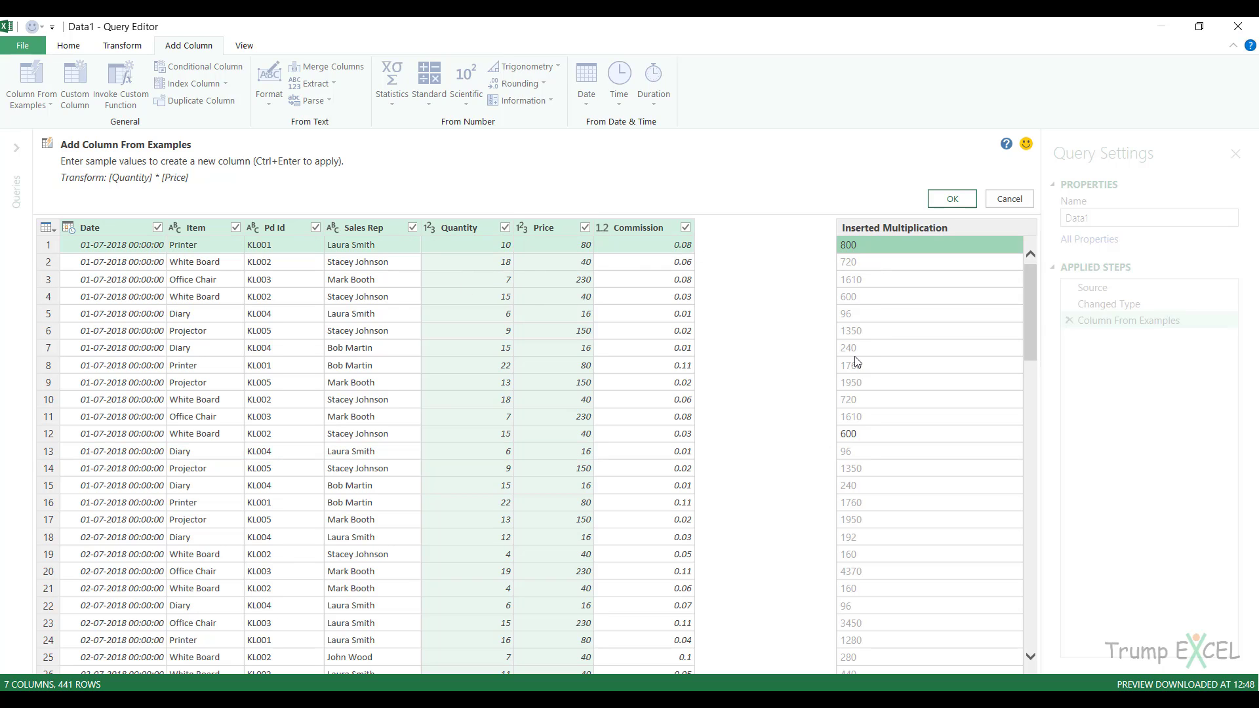
{"action": "key", "text": "Delete"}
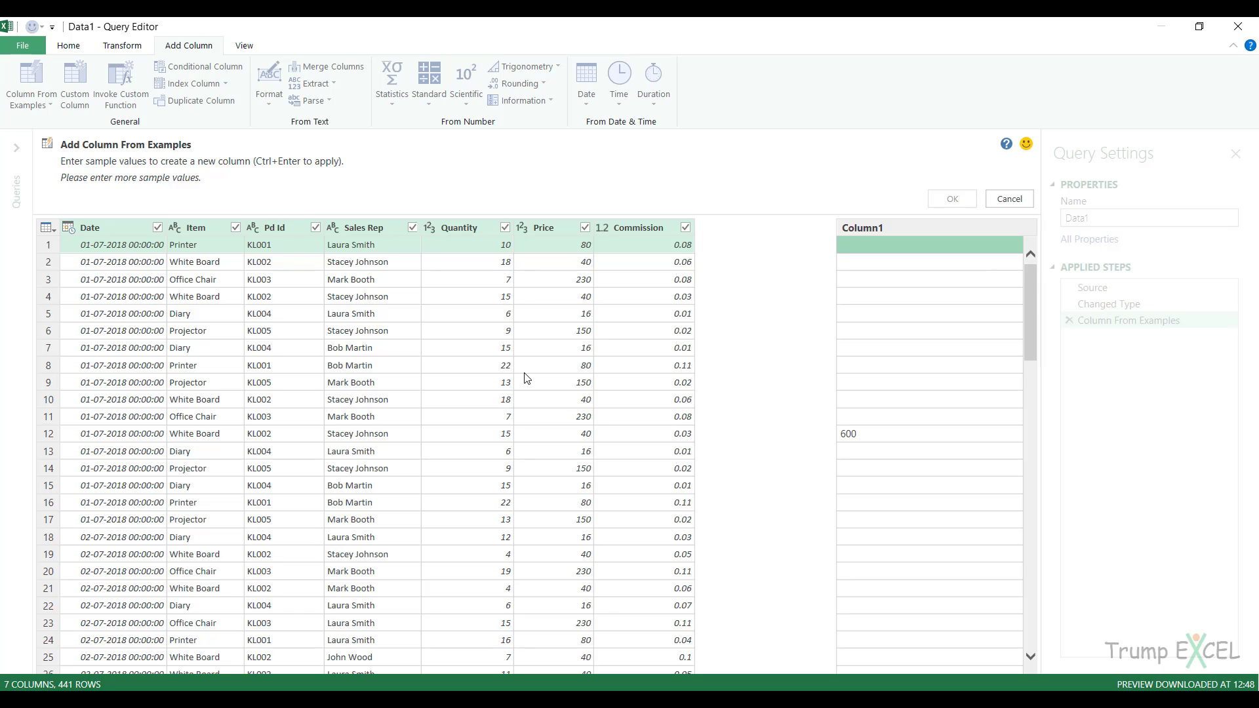
{"action": "type", "text": "Laur"}
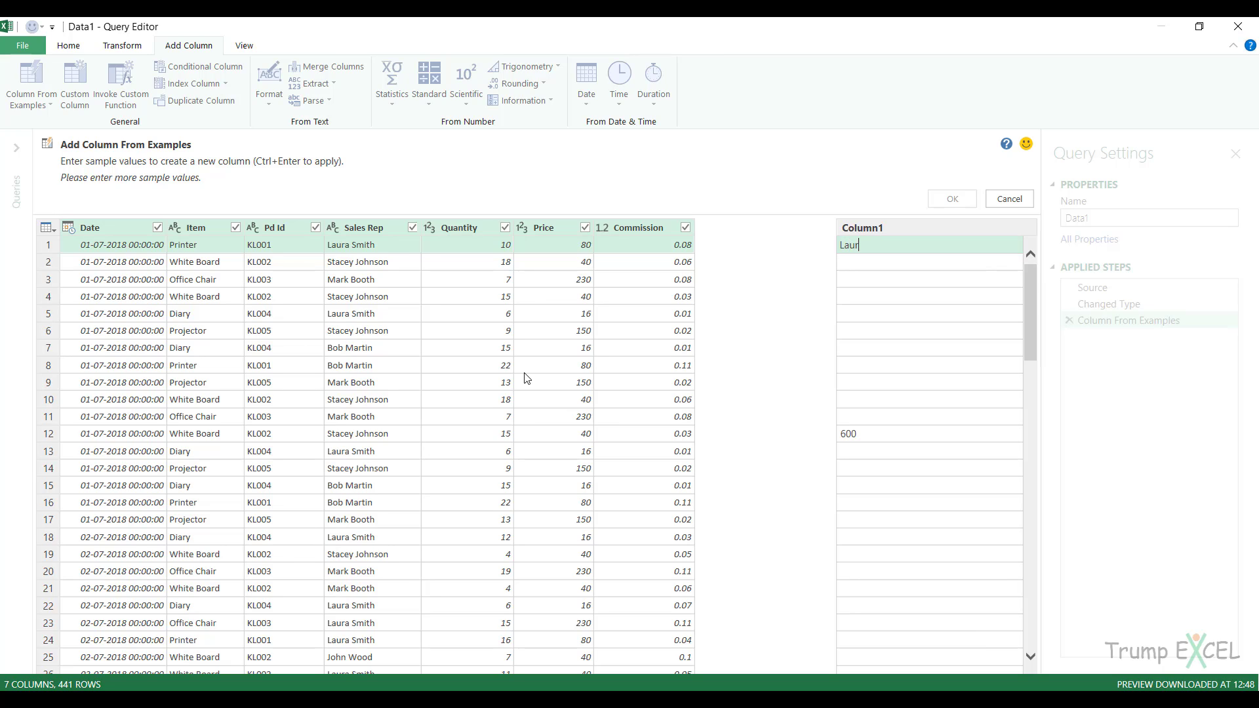
{"action": "type", "text": "a sold 10 Printer"}
{"action": "key", "text": "Return"}
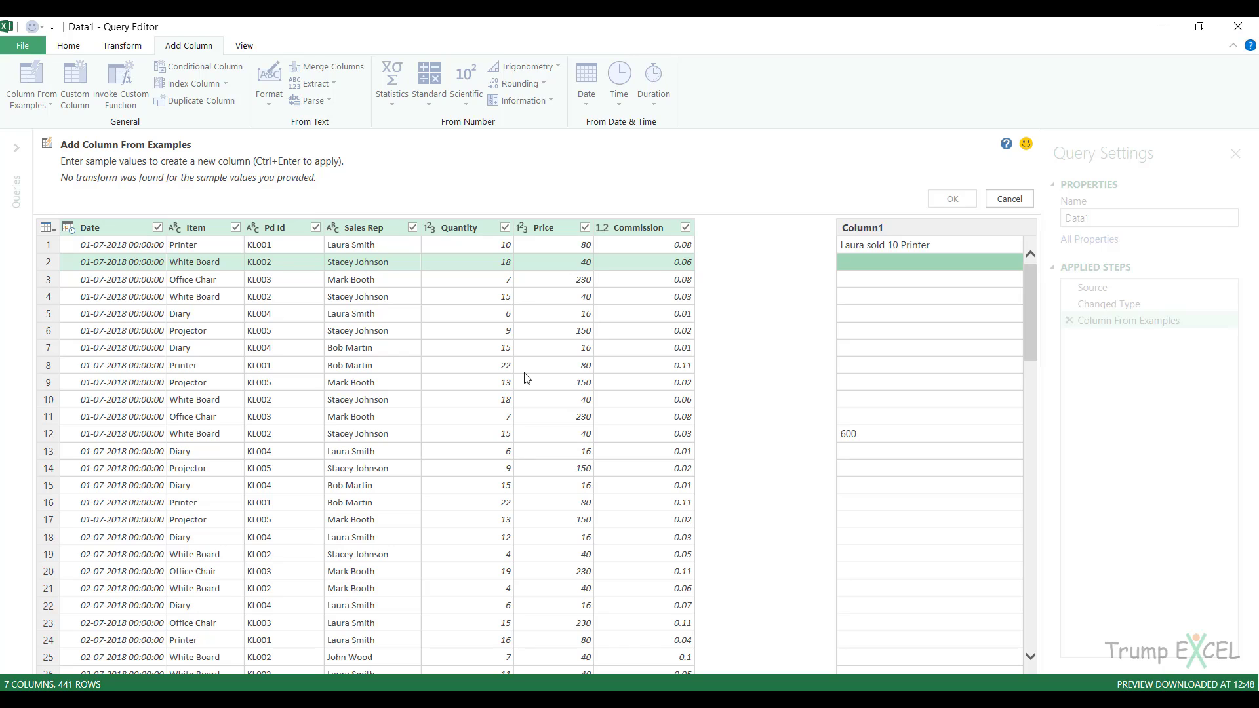
Enter the sales rep's first name followed by "sold 18 White Board" as the row 2 example and dismiss the message
{"action": "type", "text": "S"}
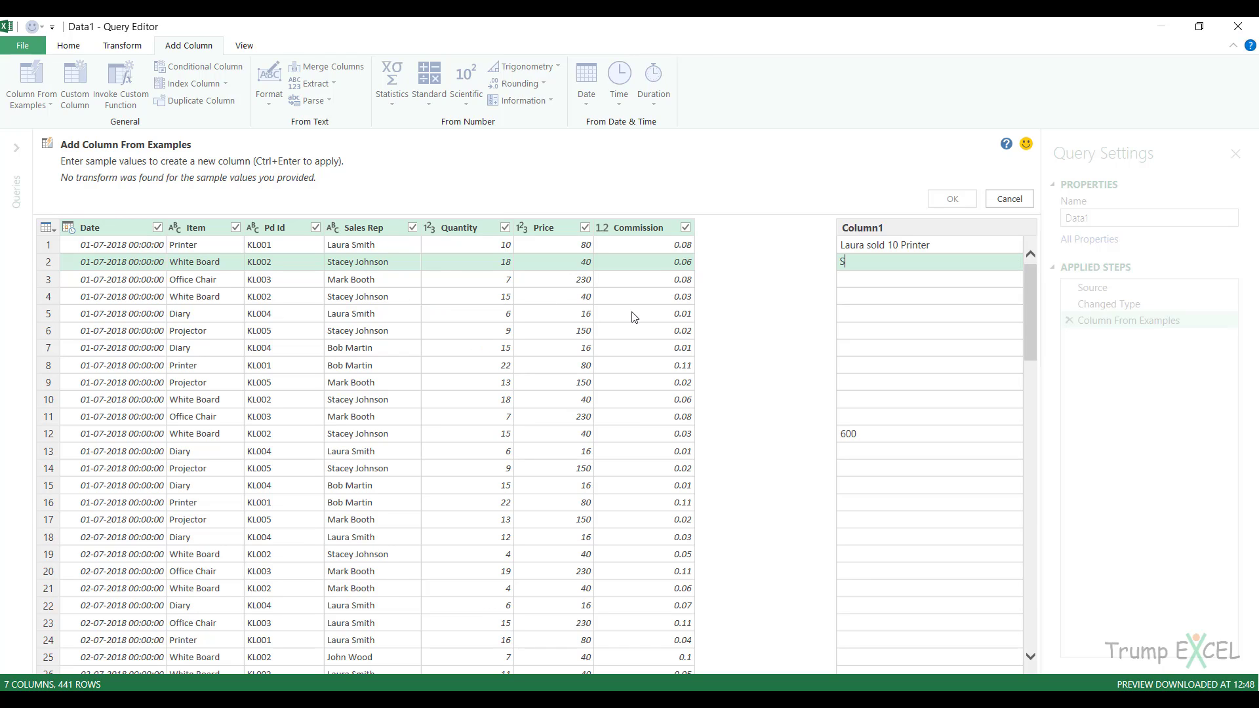
{"action": "type", "text": "tacey sold 18 White Board"}
{"action": "key", "text": "Return"}
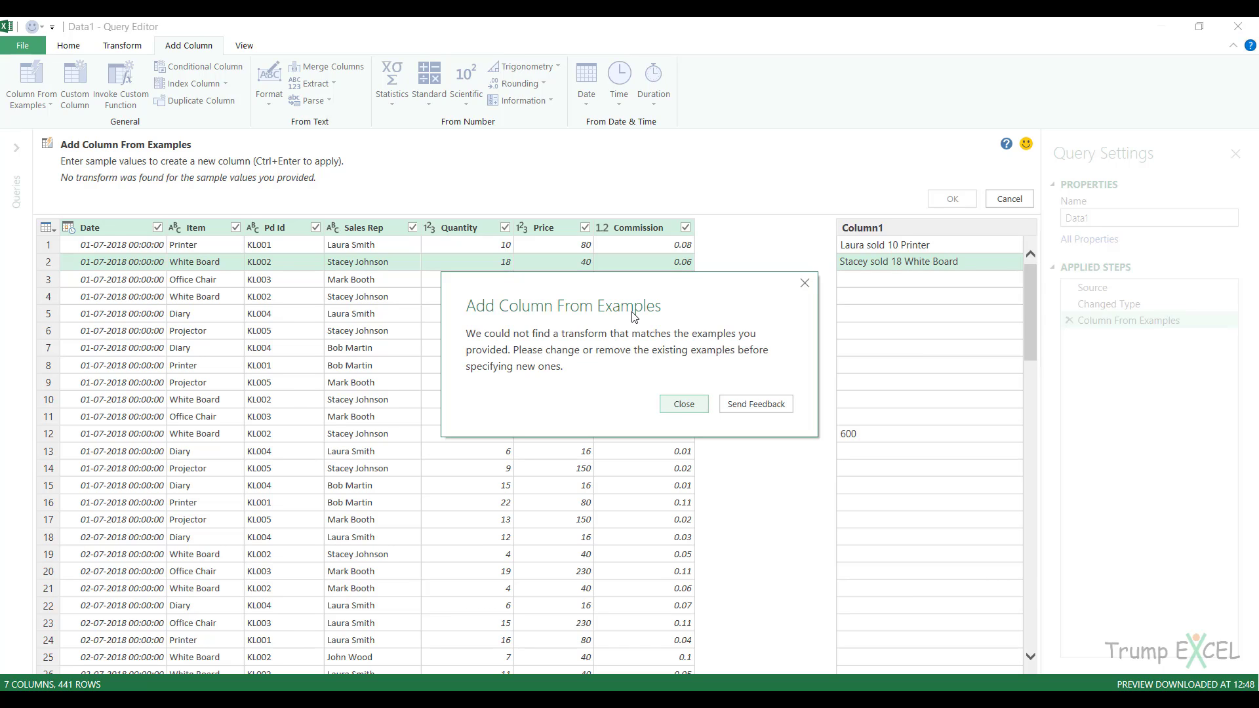
{"action": "left_click", "coordinate": [676, 402]}
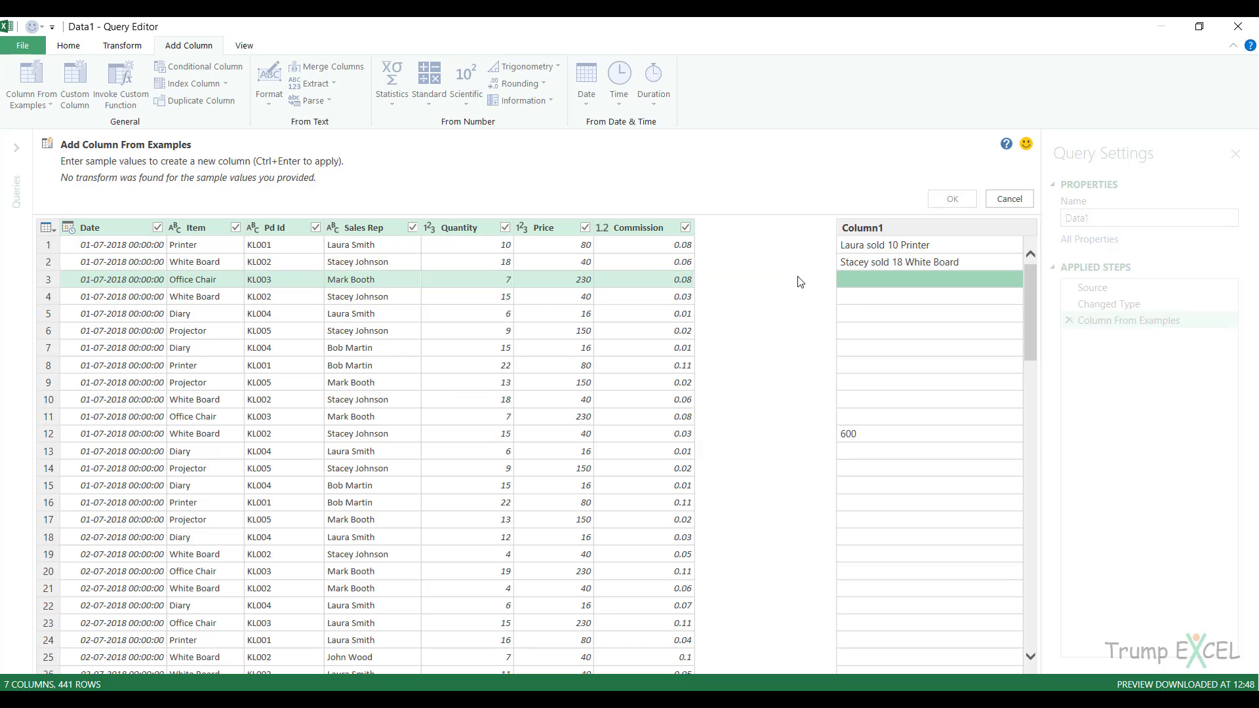
Add the sales rep's surname after the first name in the row 1 example so it uses the full name
{"action": "left_click", "coordinate": [868, 251]}
{"action": "left_click", "coordinate": [867, 247]}
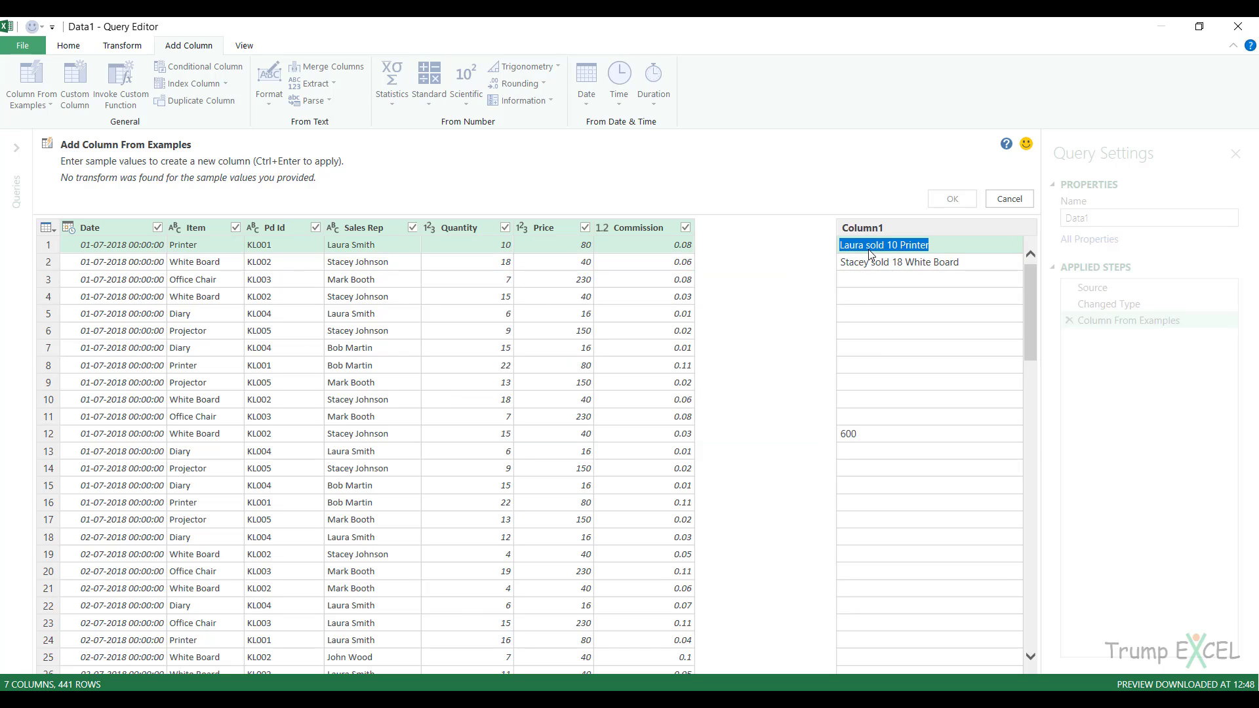
{"action": "left_click", "coordinate": [866, 247]}
{"action": "type", "text": "mith"}
{"action": "key", "text": "Return"}
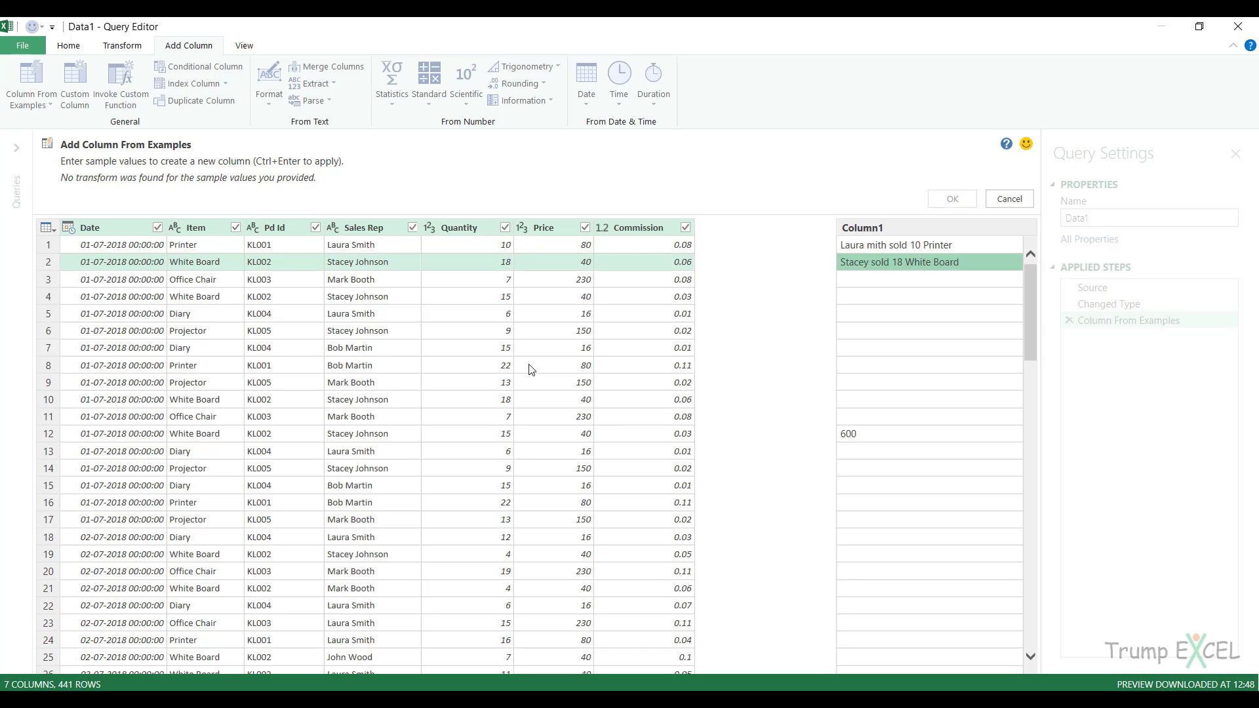
{"action": "key", "text": "Up"}
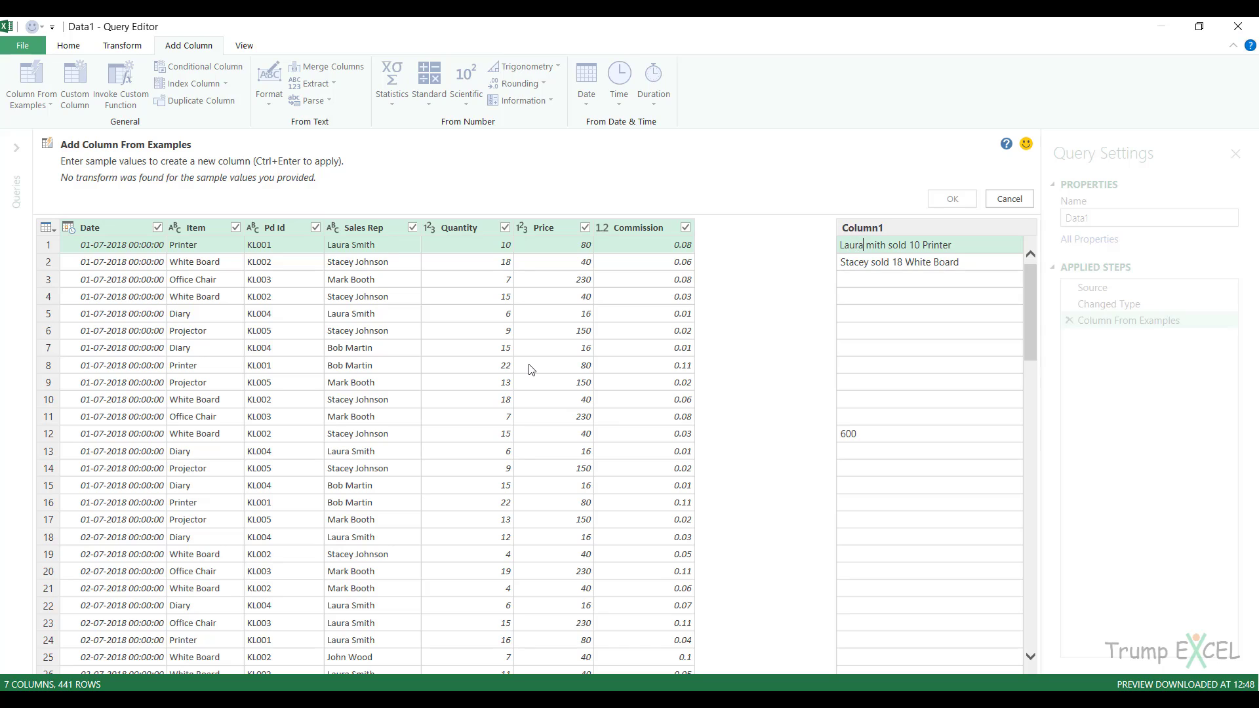
{"action": "type", "text": "S"}
{"action": "key", "text": "Return"}
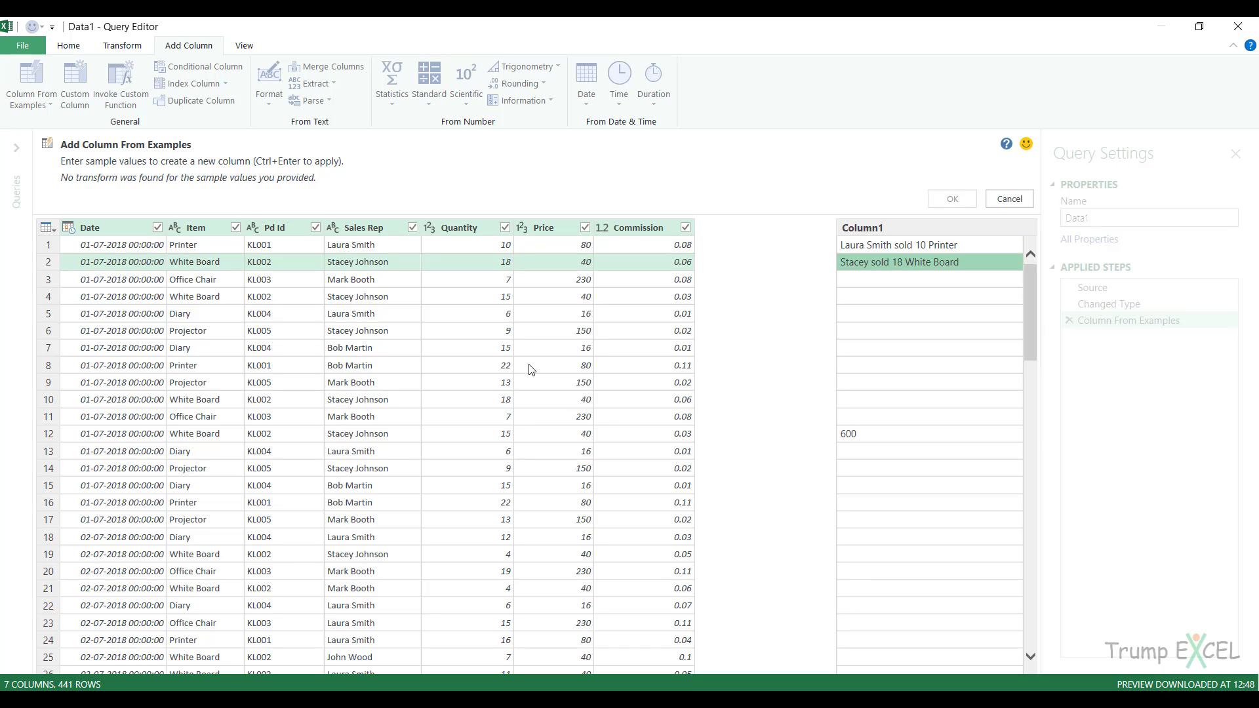
Insert the sales rep's surname and a space before "sold 18 White Board" in the row 2 example
{"action": "key", "text": "Right"}
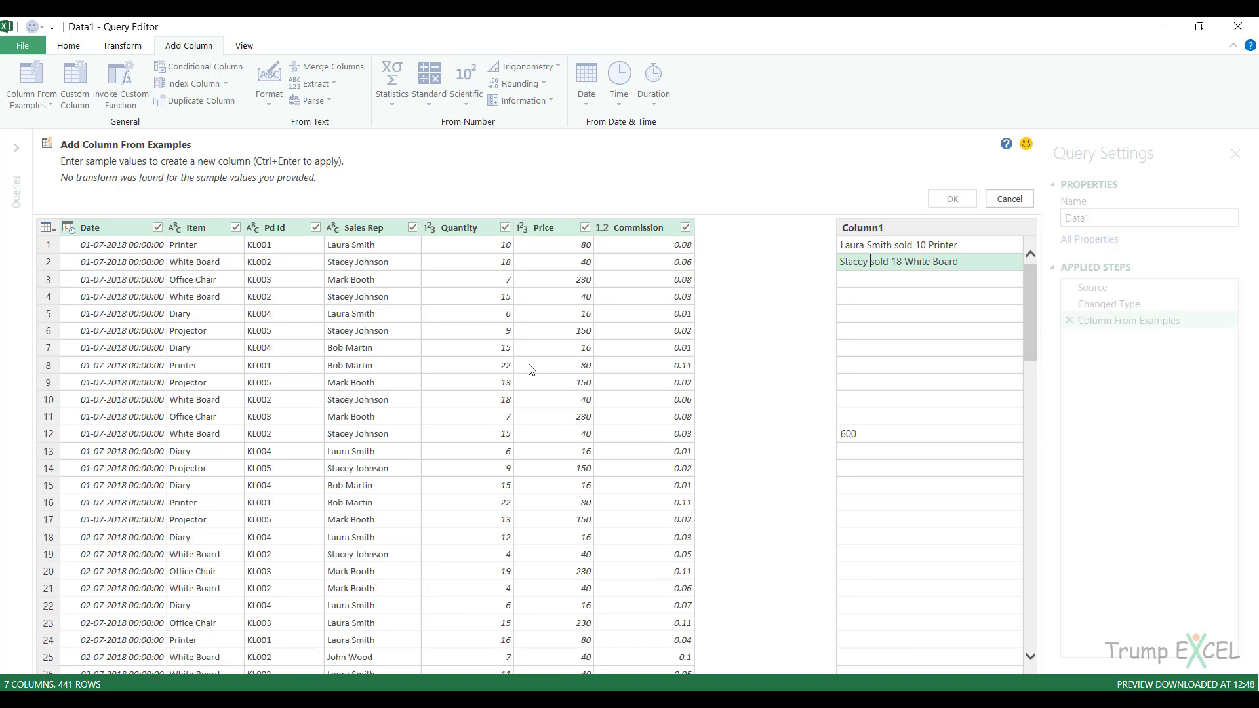
{"action": "type", "text": "John"}
{"action": "type", "text": "son"}
{"action": "key", "text": "Return"}
{"action": "key", "text": "Up"}
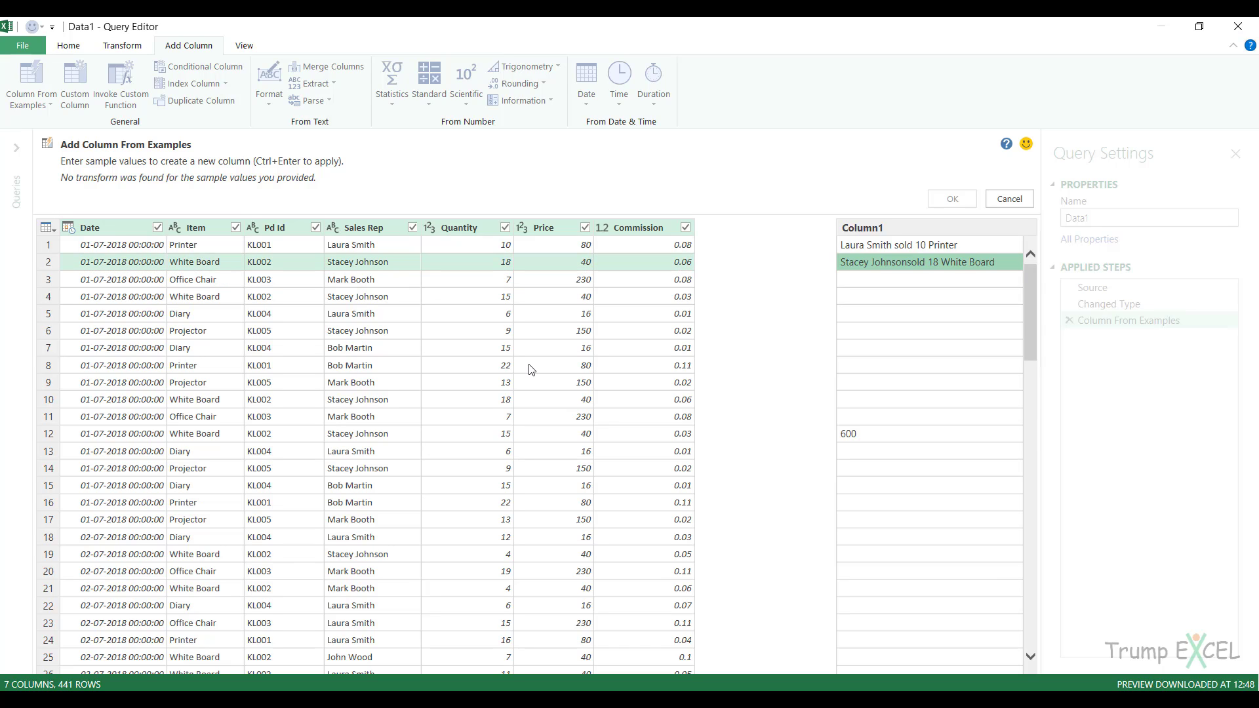
{"action": "key", "text": "Right"}
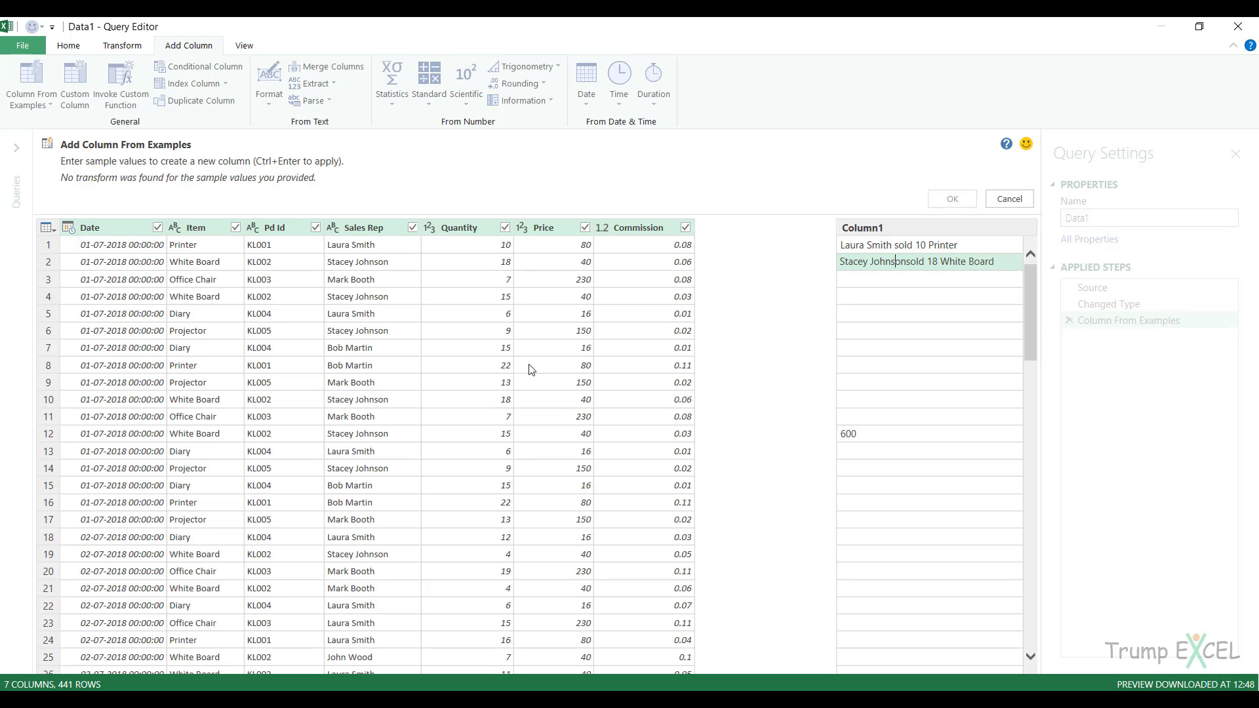
{"action": "key", "text": "Return"}
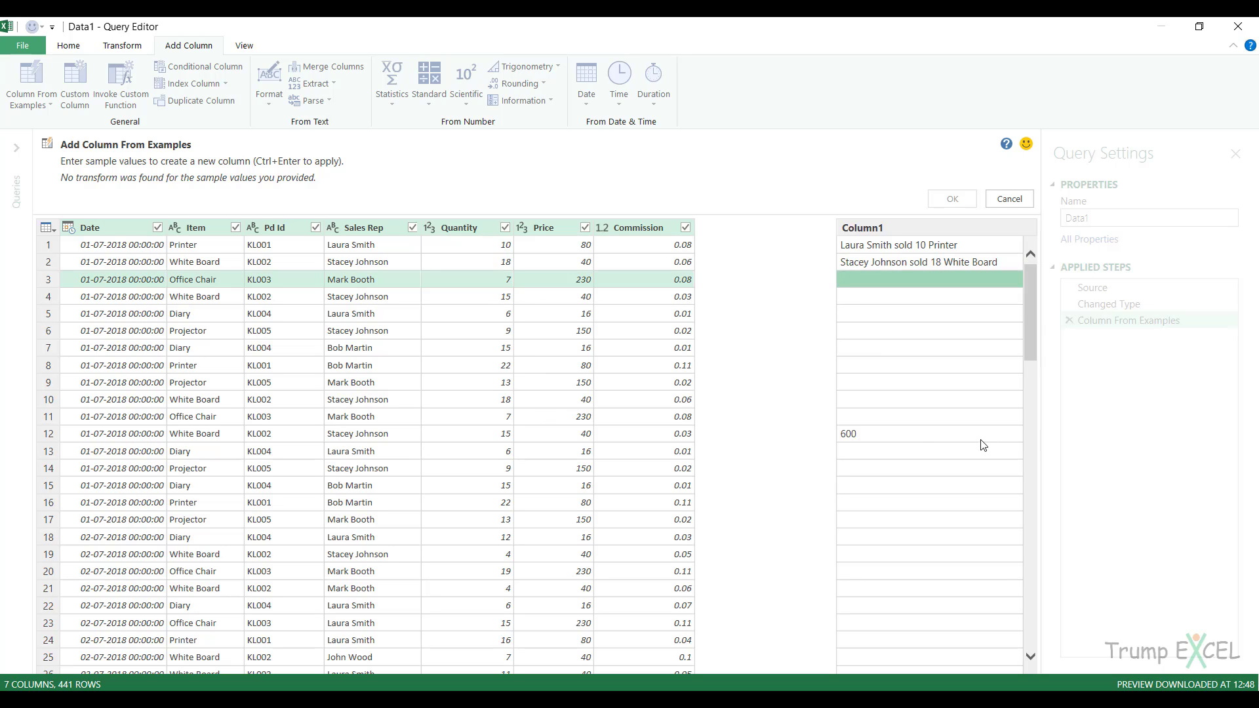
Delete the leftover 600 example in row 12 and apply the merged column of sales sentences
{"action": "left_click", "coordinate": [909, 440]}
{"action": "key", "text": "Delete"}
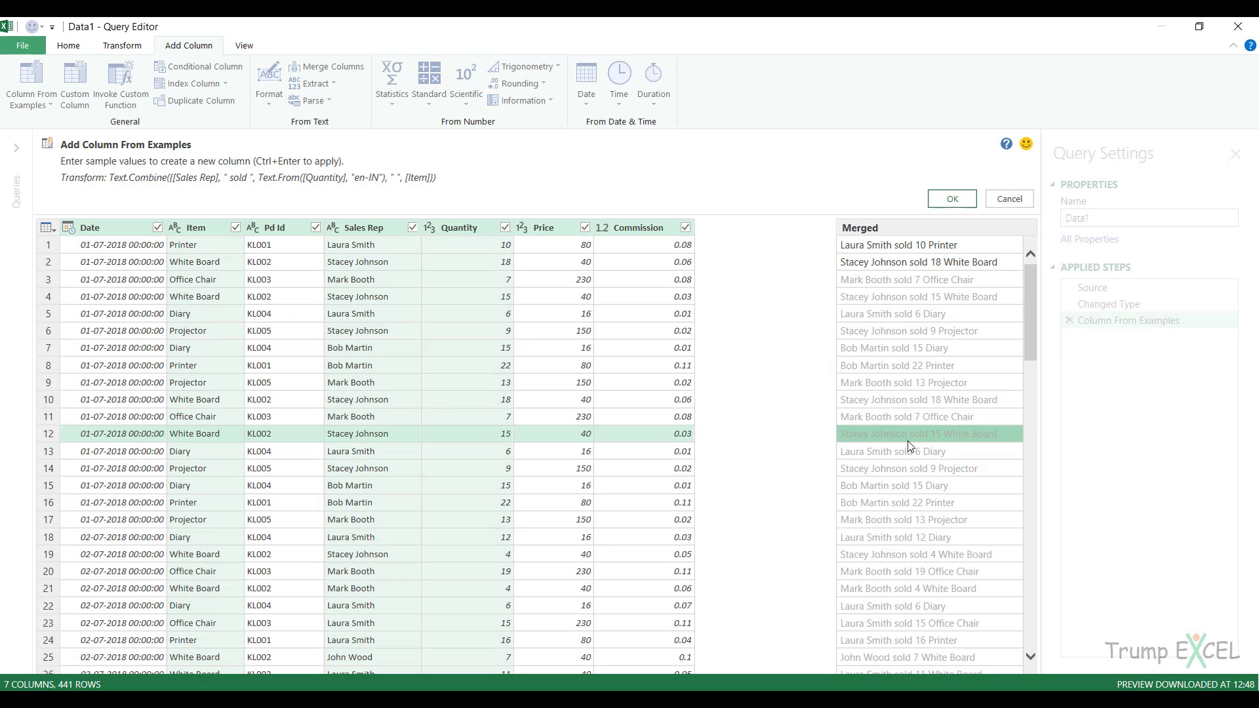
{"action": "left_click", "coordinate": [863, 283]}
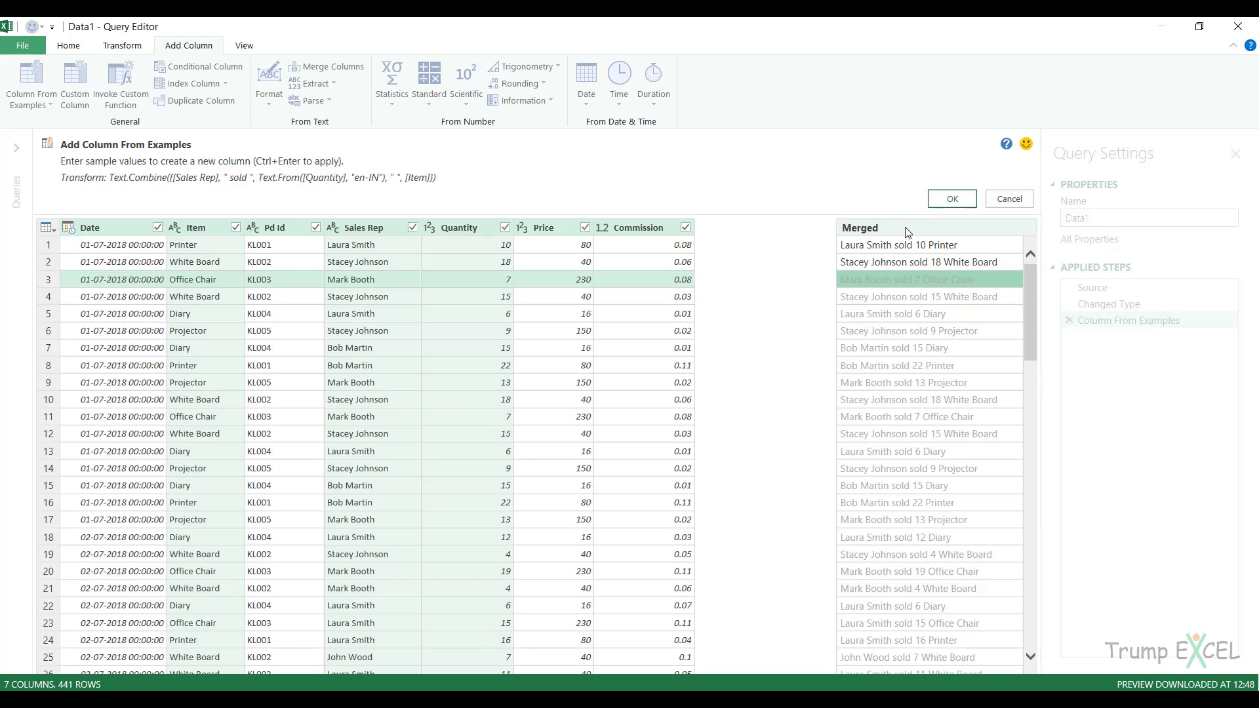
{"action": "left_click", "coordinate": [950, 200]}
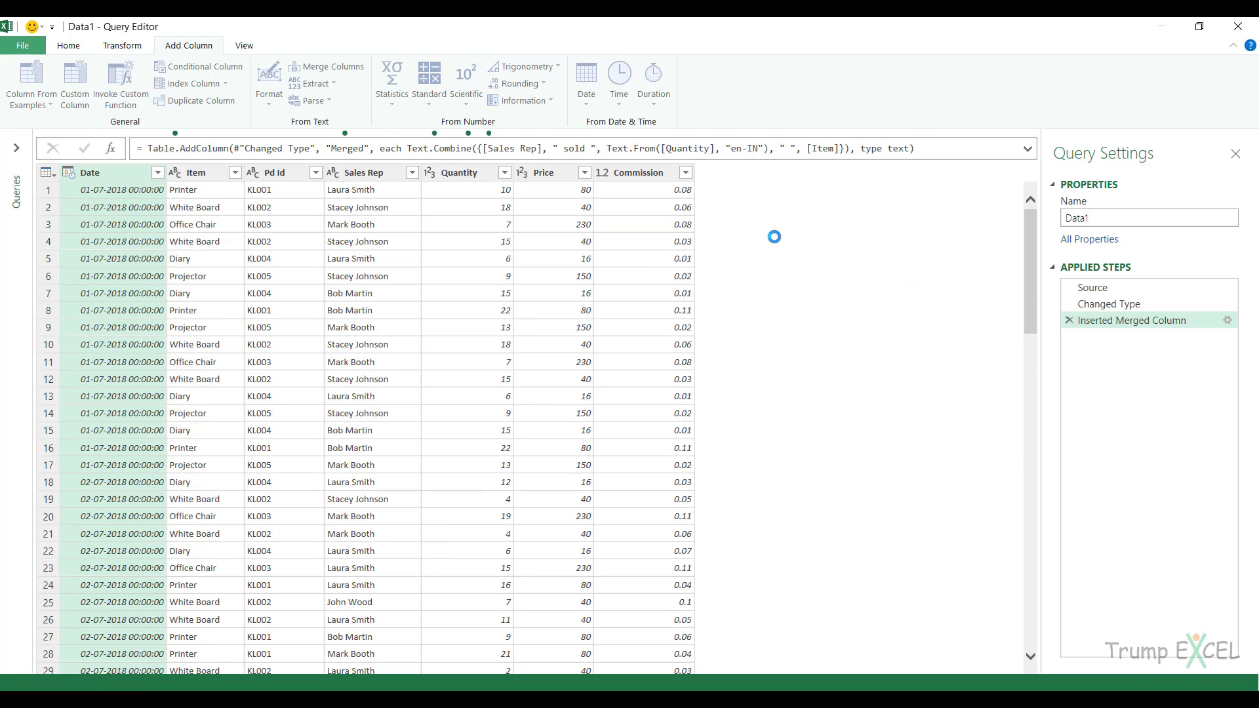